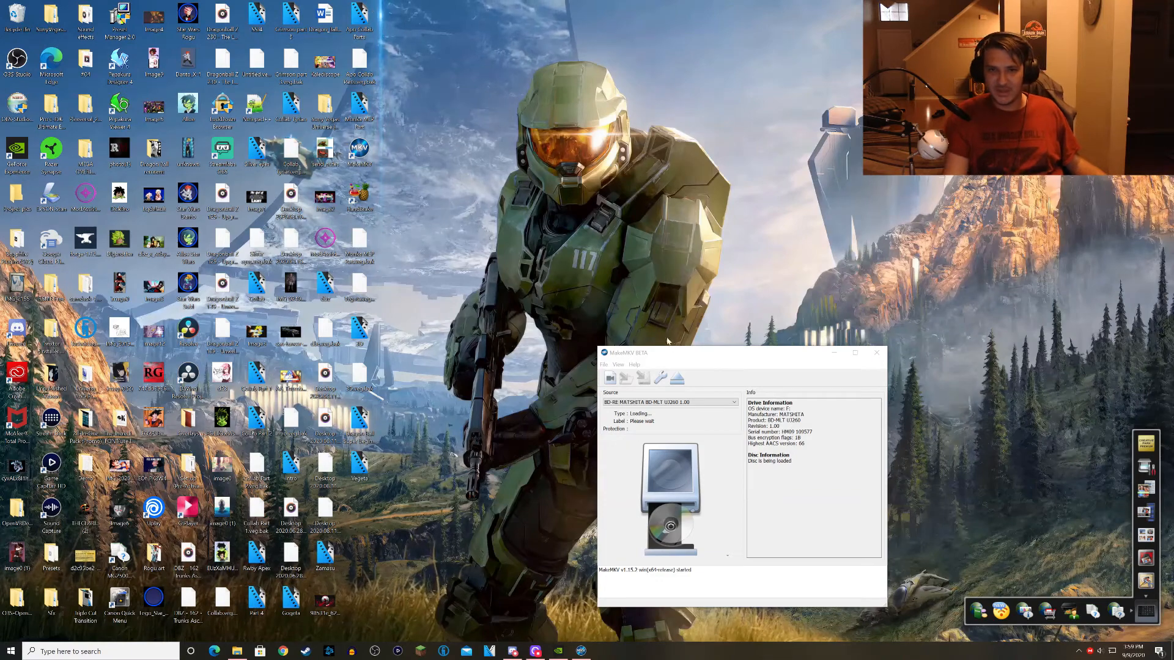
# Open the Blu-ray disc DragonBallZ_S6_D2 from the MATSHITA drive to read its titles.
pyautogui.moveTo(669, 349); pyautogui.dragTo(634, 233)
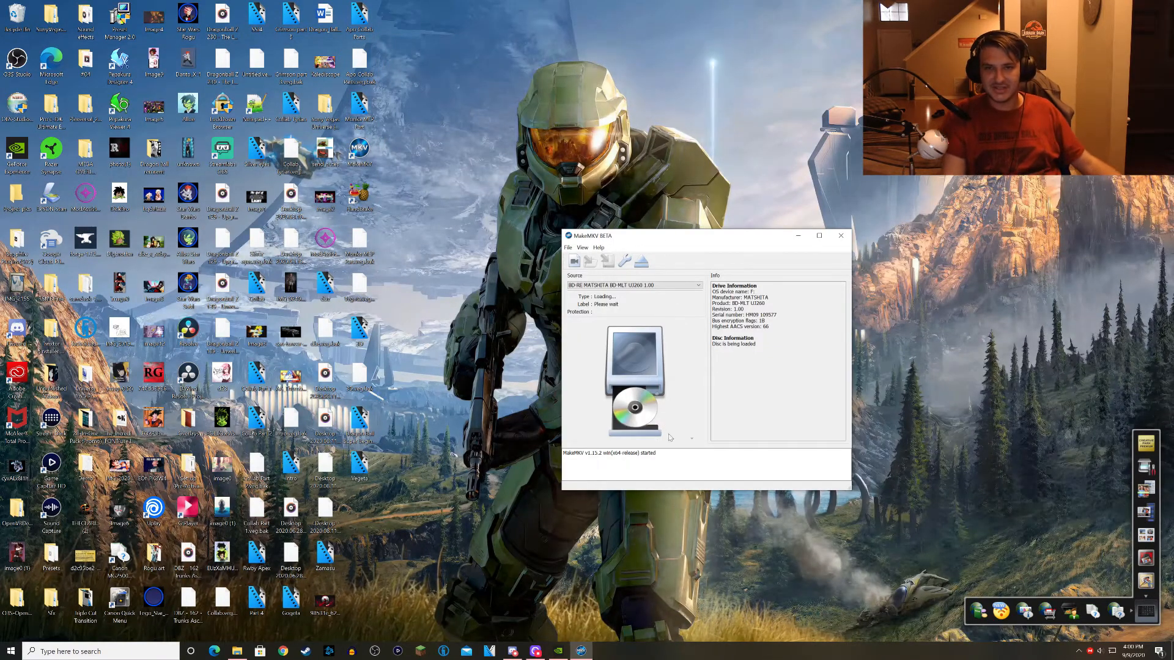
pyautogui.click(854, 292)
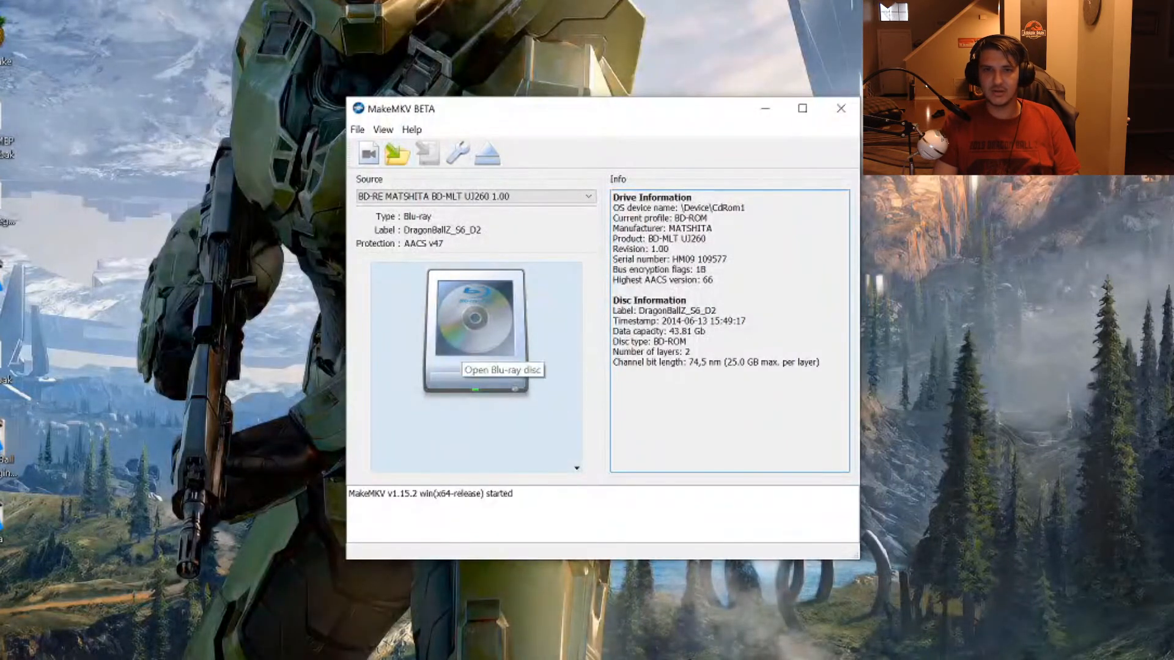
pyautogui.click(461, 348)
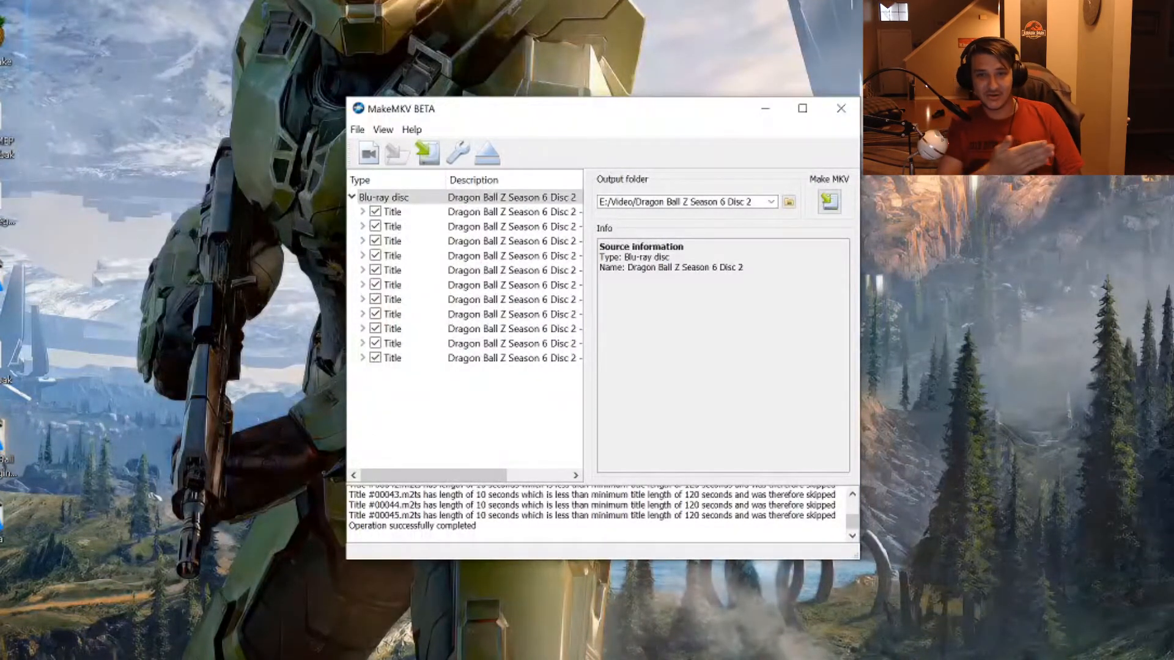
# Exclude the ten 4-chapter titles from the rip, keeping only the 41-chapter 43.2 GB title.
pyautogui.moveTo(585, 330); pyautogui.dragTo(699, 331)
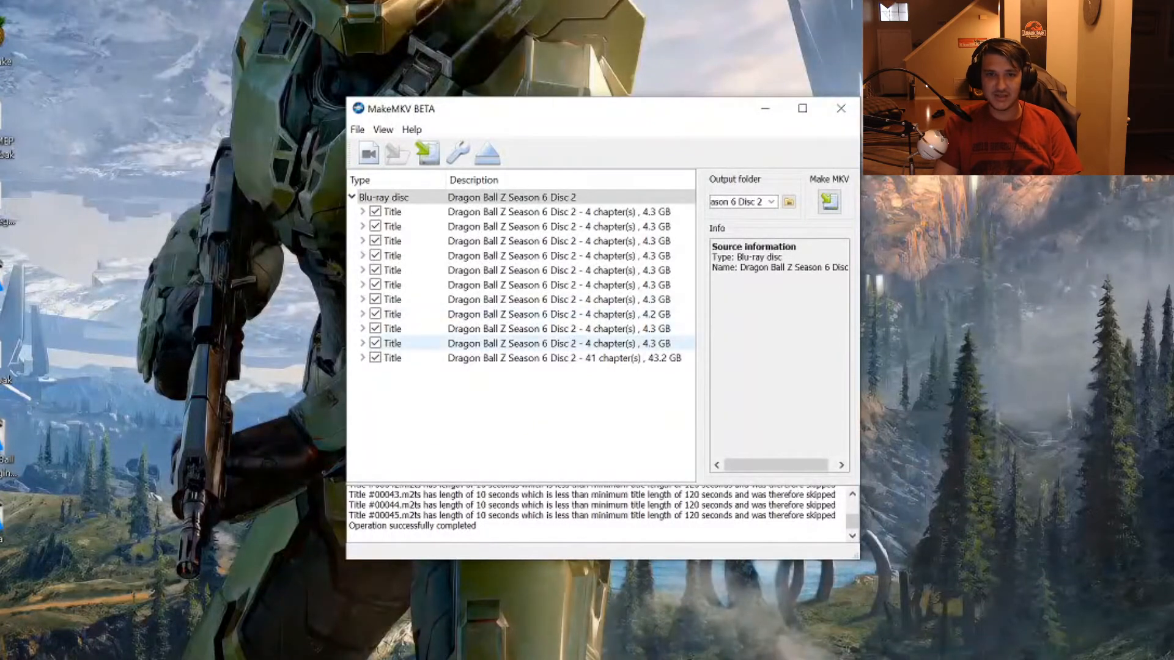
pyautogui.click(375, 343)
pyautogui.click(375, 328)
pyautogui.click(376, 313)
pyautogui.click(375, 299)
pyautogui.click(376, 285)
pyautogui.click(375, 270)
pyautogui.click(376, 255)
pyautogui.click(376, 240)
pyautogui.click(376, 226)
pyautogui.click(375, 211)
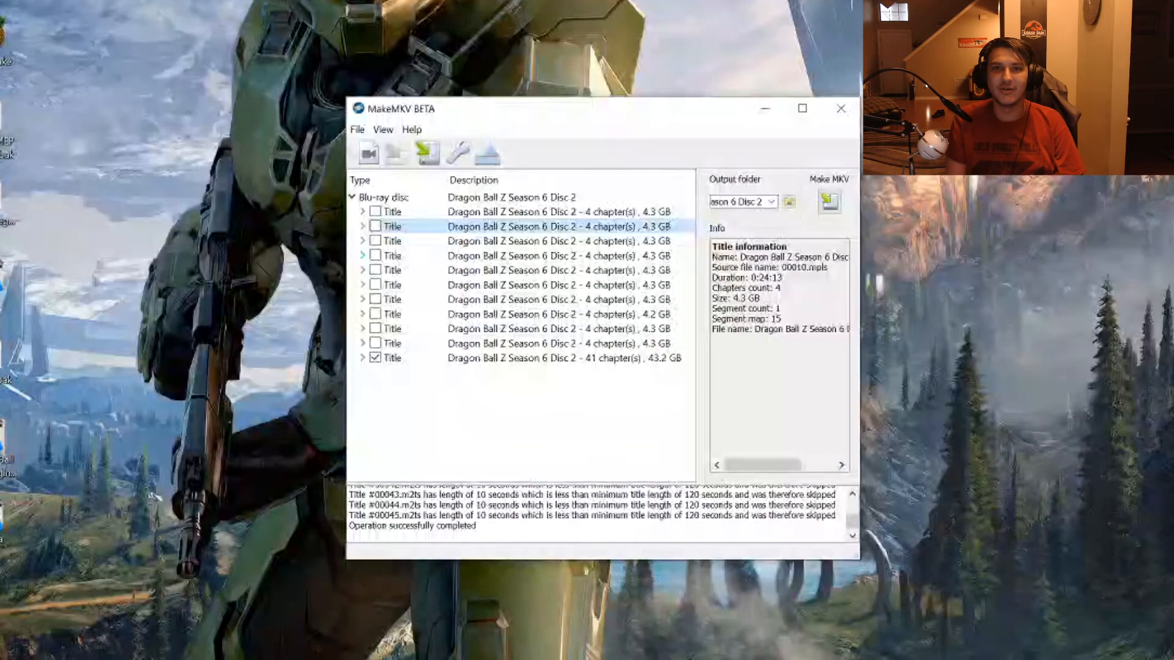
pyautogui.click(574, 358)
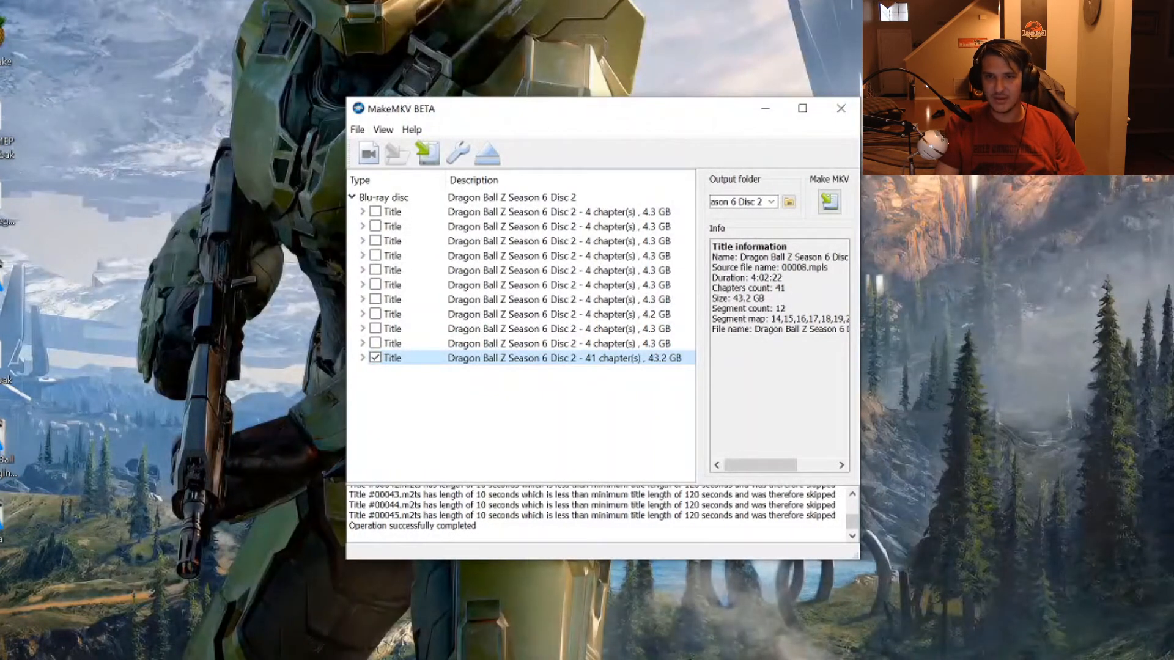
# Set the output folder to the user's Videos folder and save the selected title as an MKV file.
pyautogui.moveTo(859, 313); pyautogui.dragTo(959, 313)
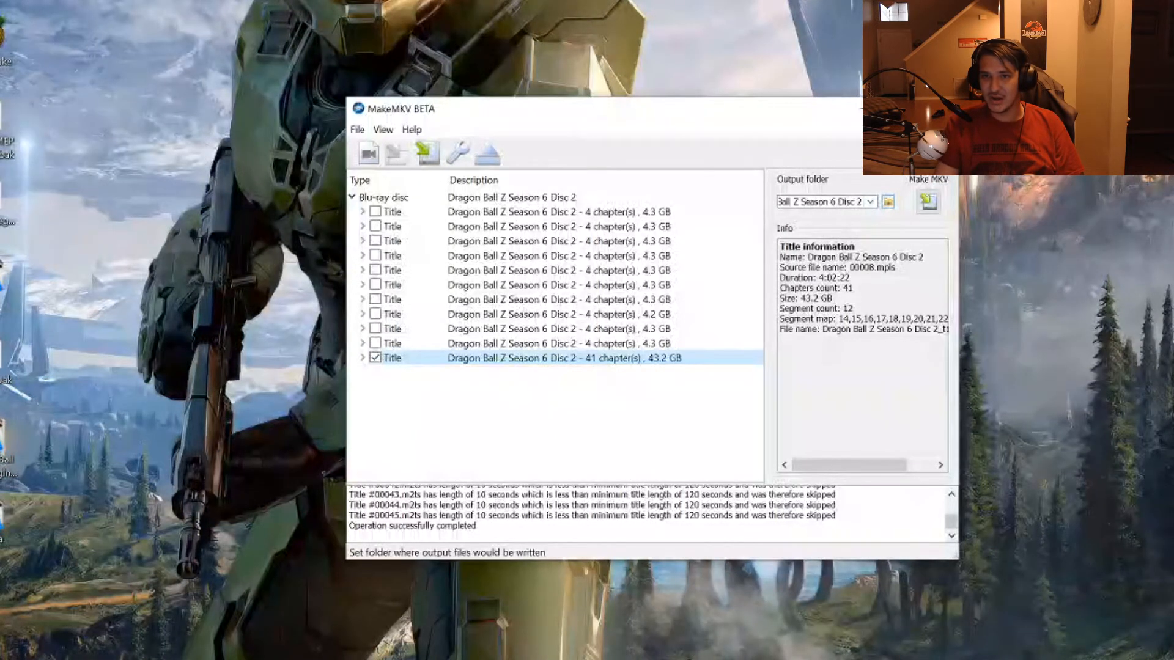
pyautogui.click(888, 202)
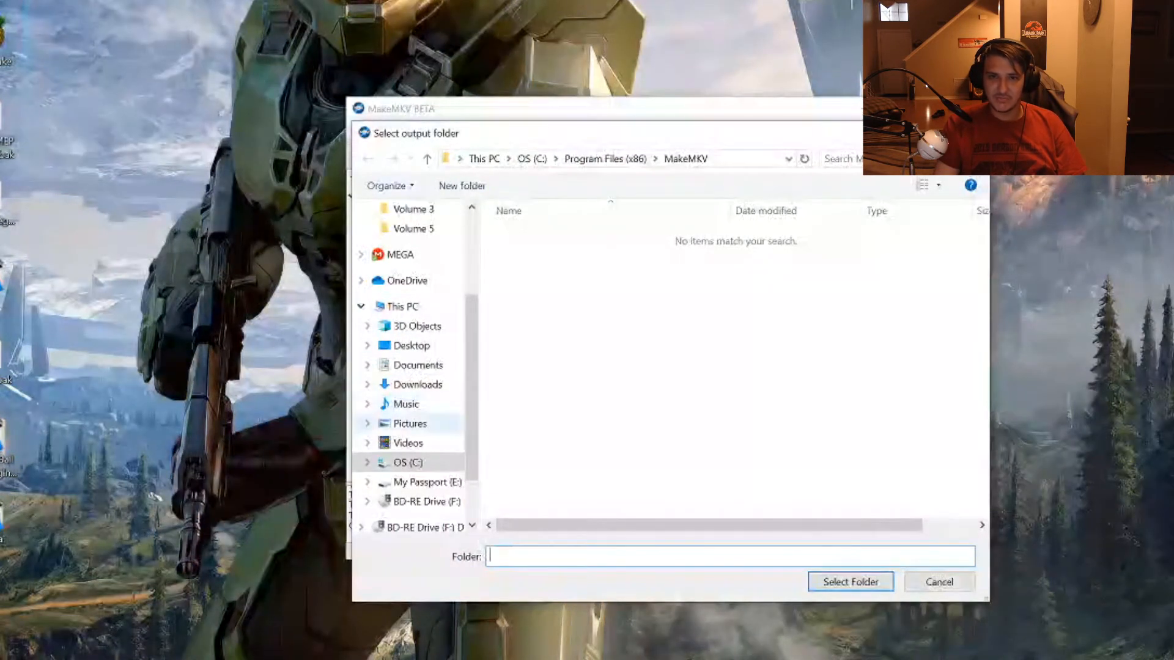
pyautogui.click(408, 443)
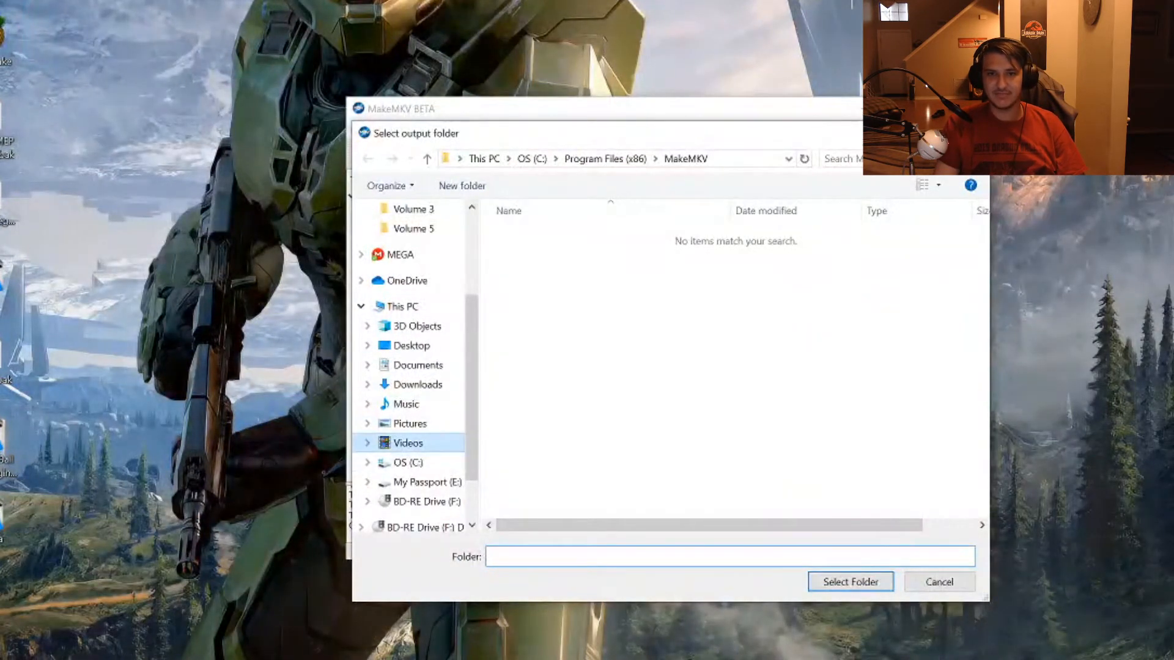
pyautogui.click(851, 582)
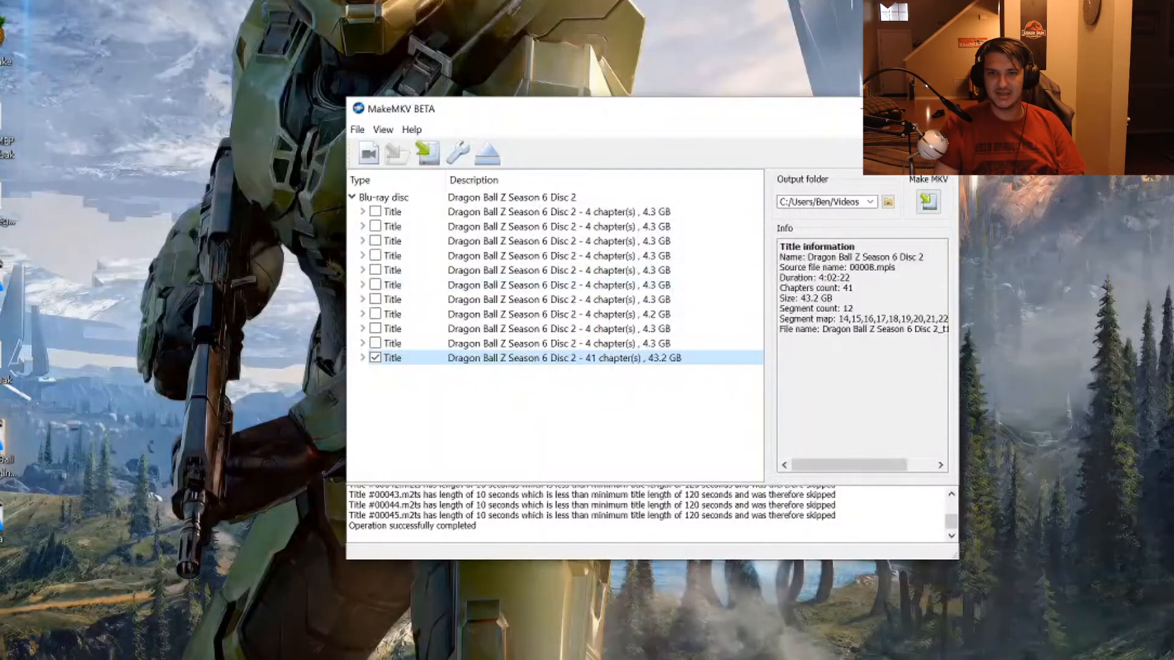
pyautogui.click(928, 202)
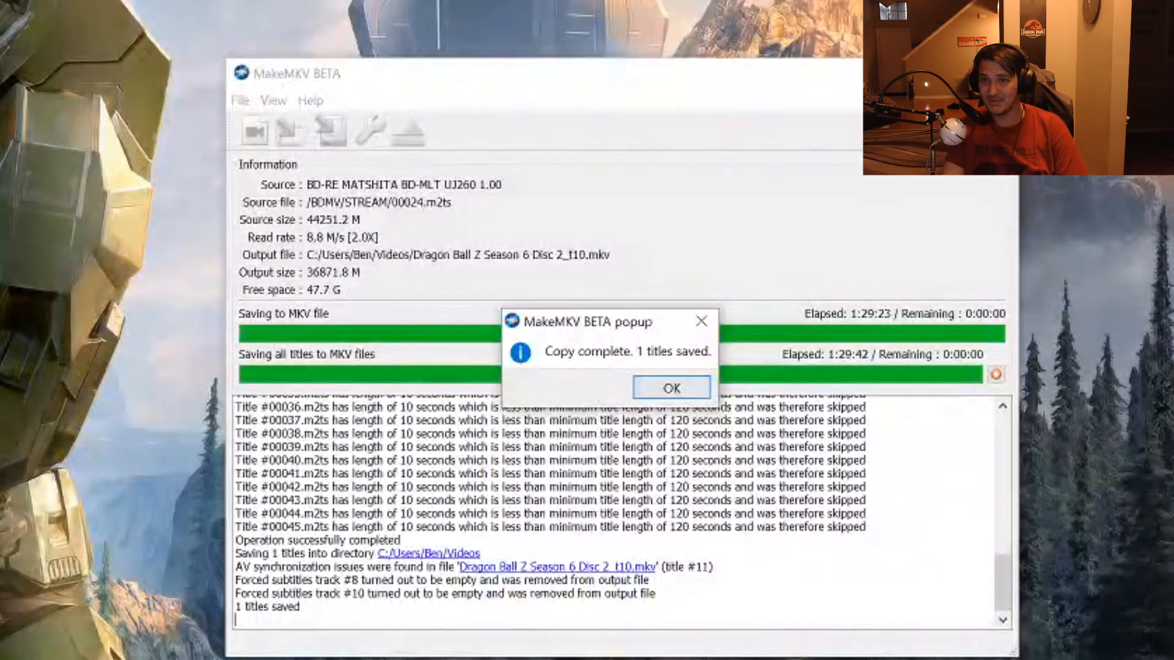
pyautogui.press('Return')
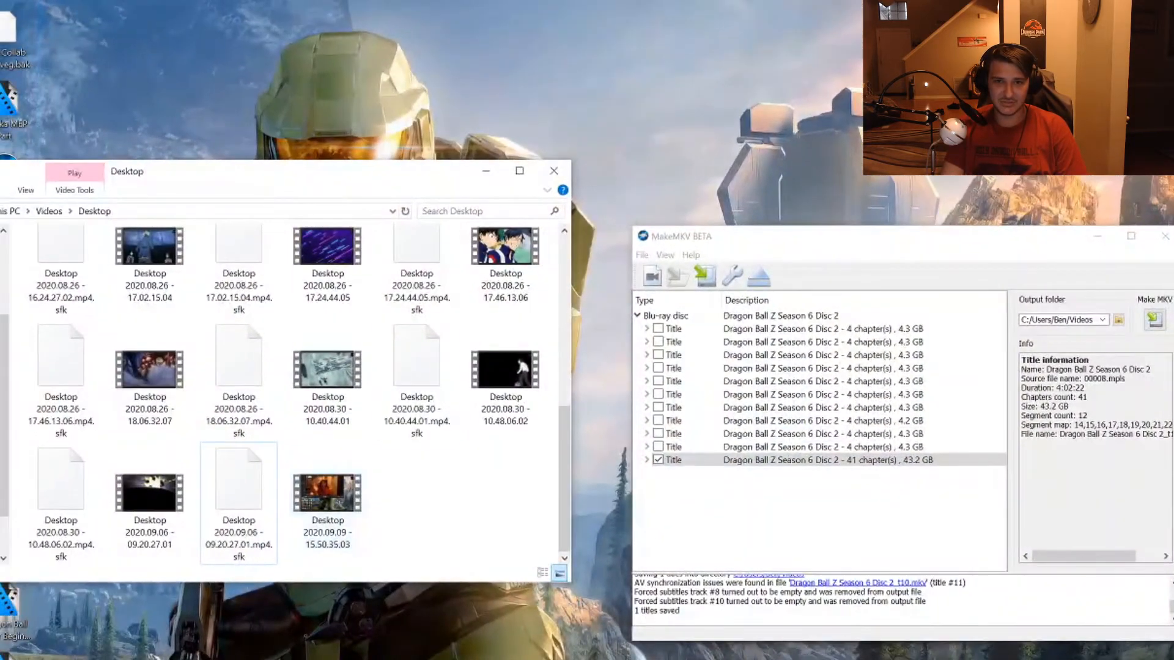
# Check the Videos folder in File Explorer for the ripped file, and minimize the Explorer and MakeMKV windows.
pyautogui.click(49, 211)
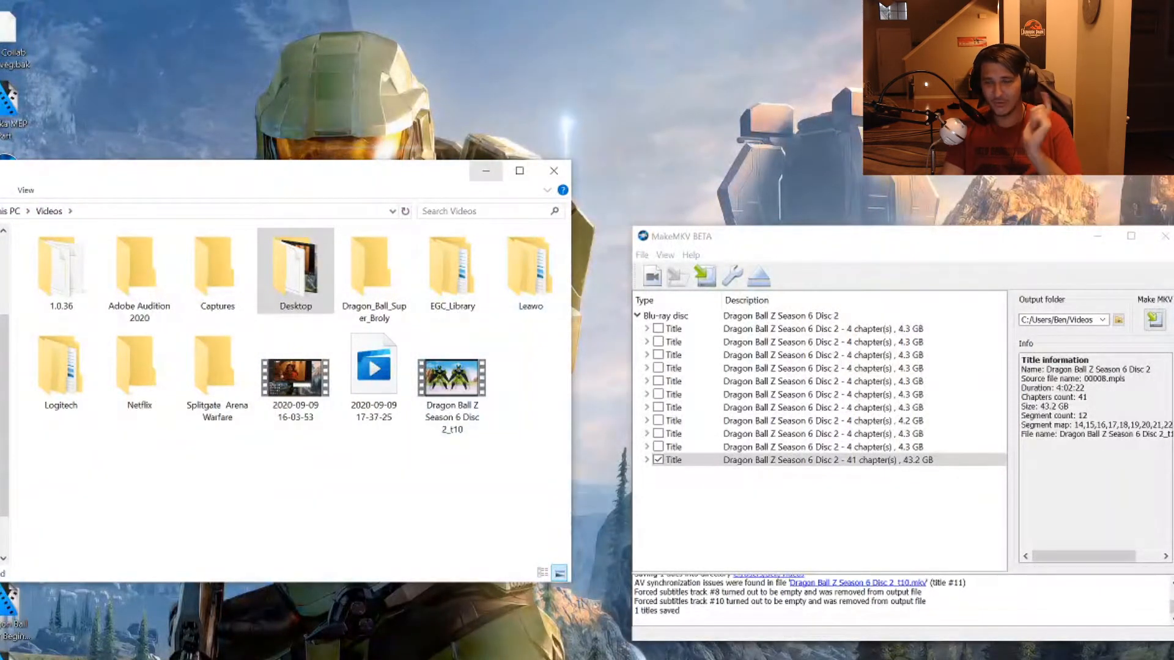
pyautogui.click(486, 170)
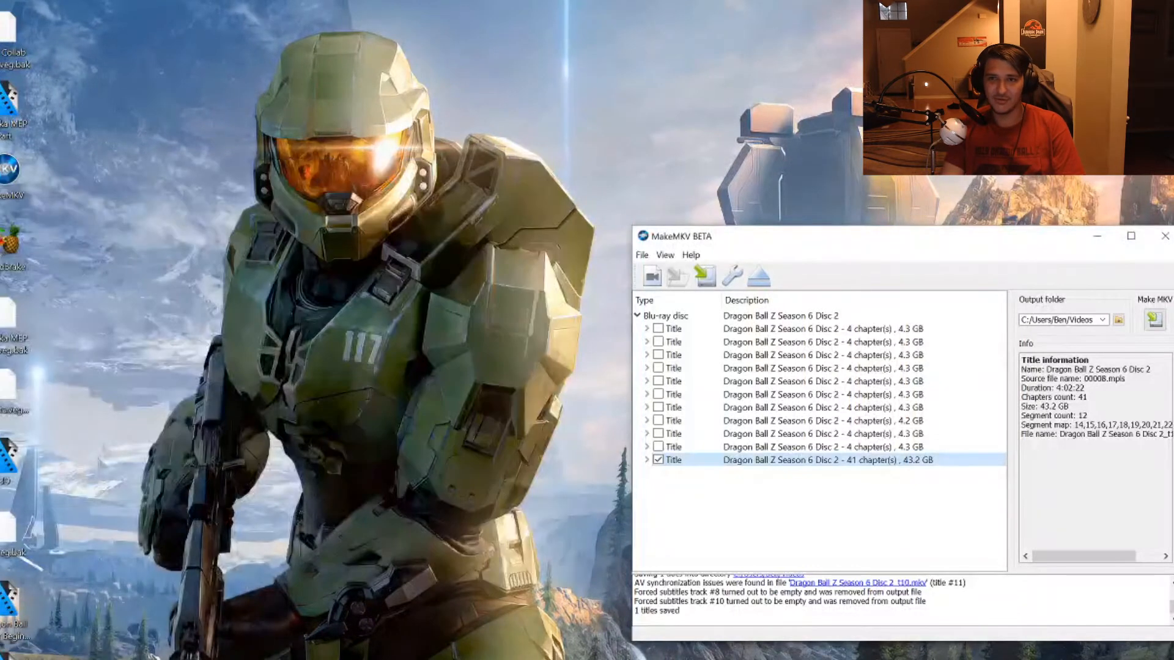
pyautogui.click(1097, 236)
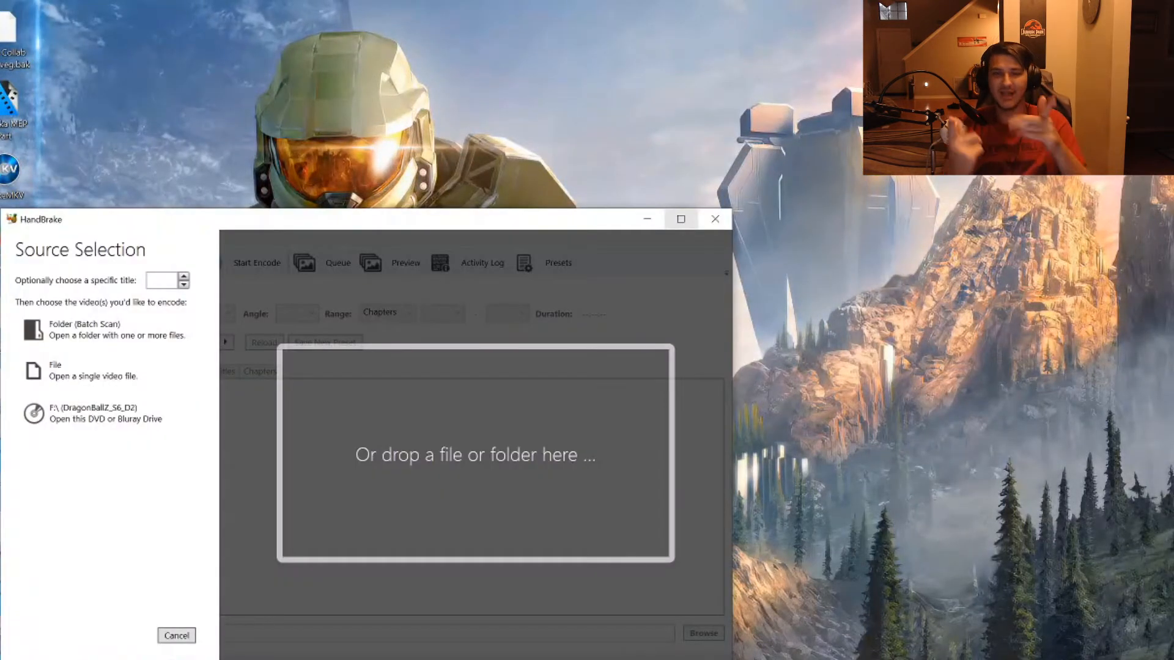
# Load the file Dragon Ball Z Season 6 Disc 2_t10 from the Videos folder into HandBrake as the source.
pyautogui.moveTo(478, 223); pyautogui.dragTo(679, 90)
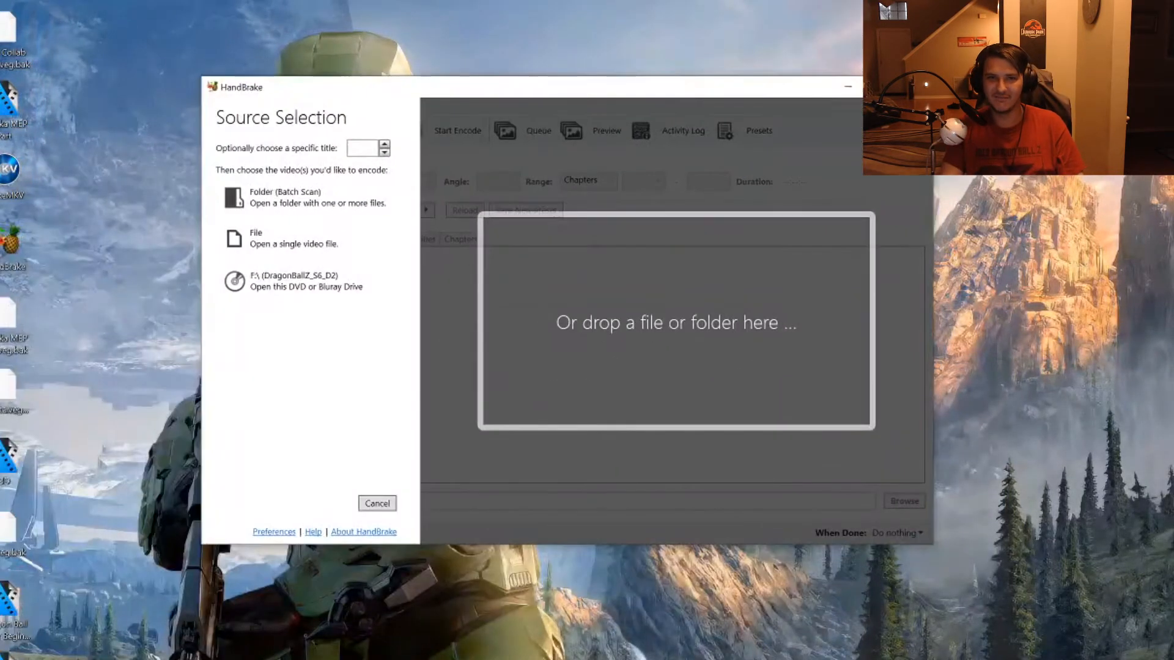
pyautogui.hotkey('alt', 'Tab')
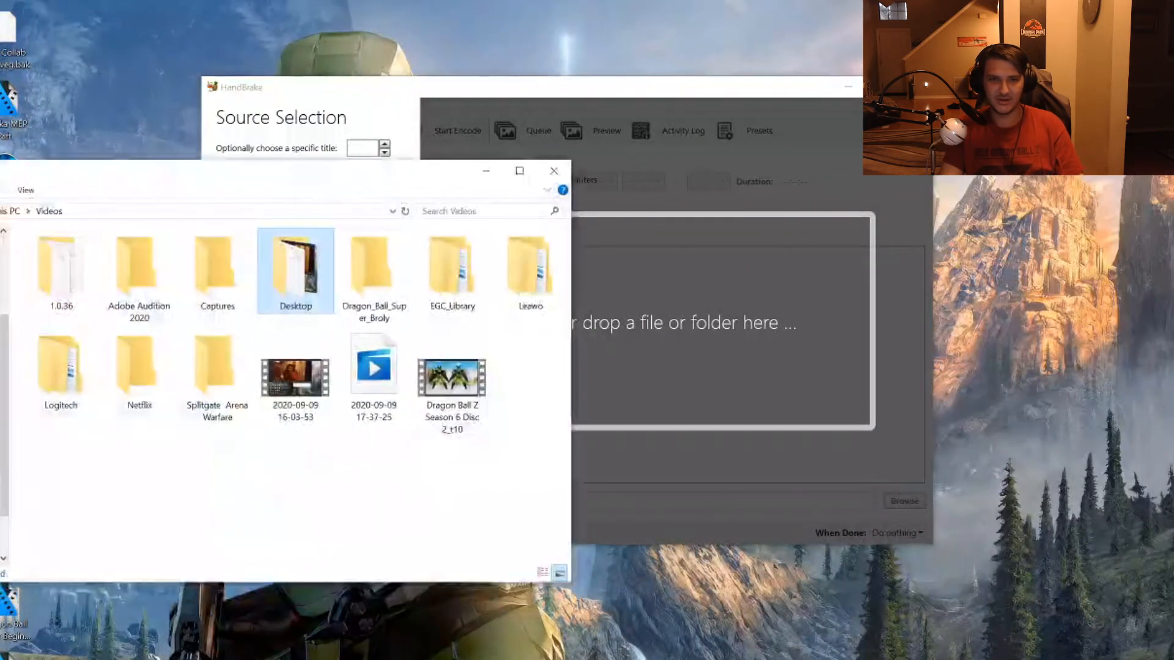
pyautogui.moveTo(459, 171); pyautogui.dragTo(13, 122)
pyautogui.moveTo(19, 333); pyautogui.dragTo(71, 411)
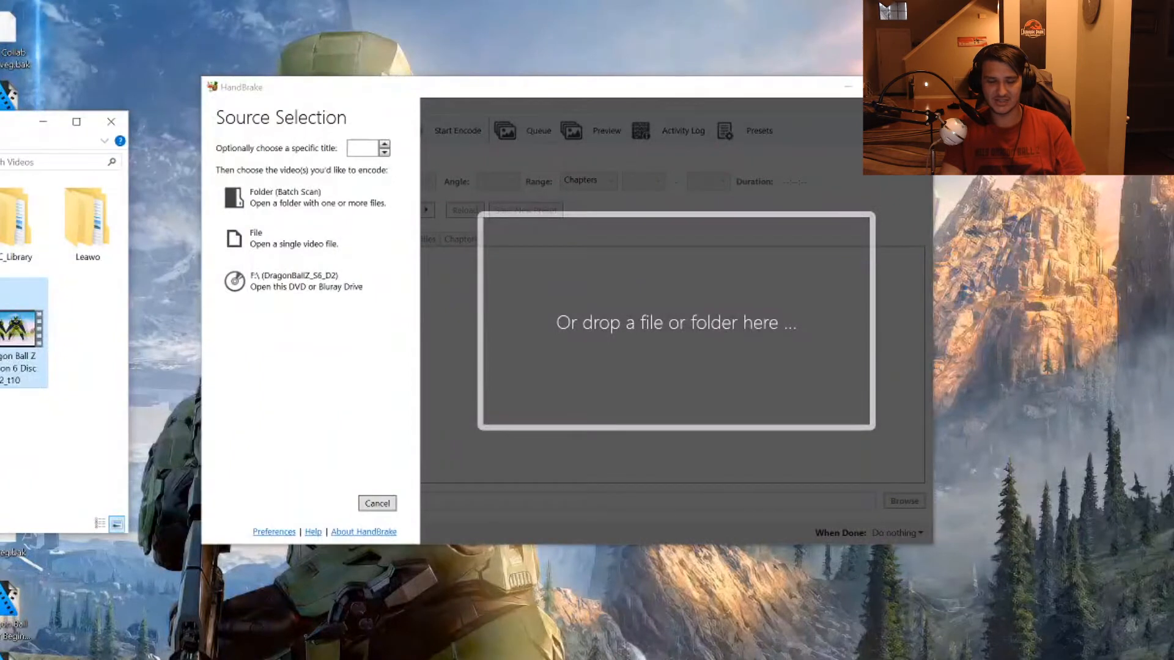
pyautogui.moveTo(18, 333); pyautogui.dragTo(676, 322)
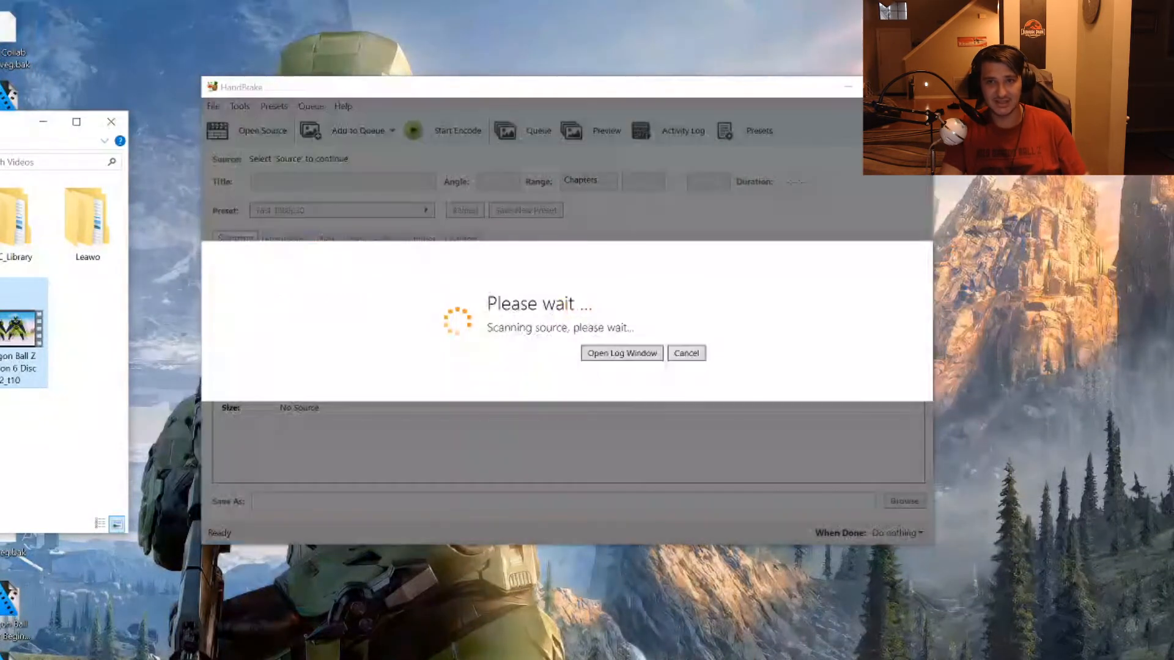
pyautogui.click(43, 121)
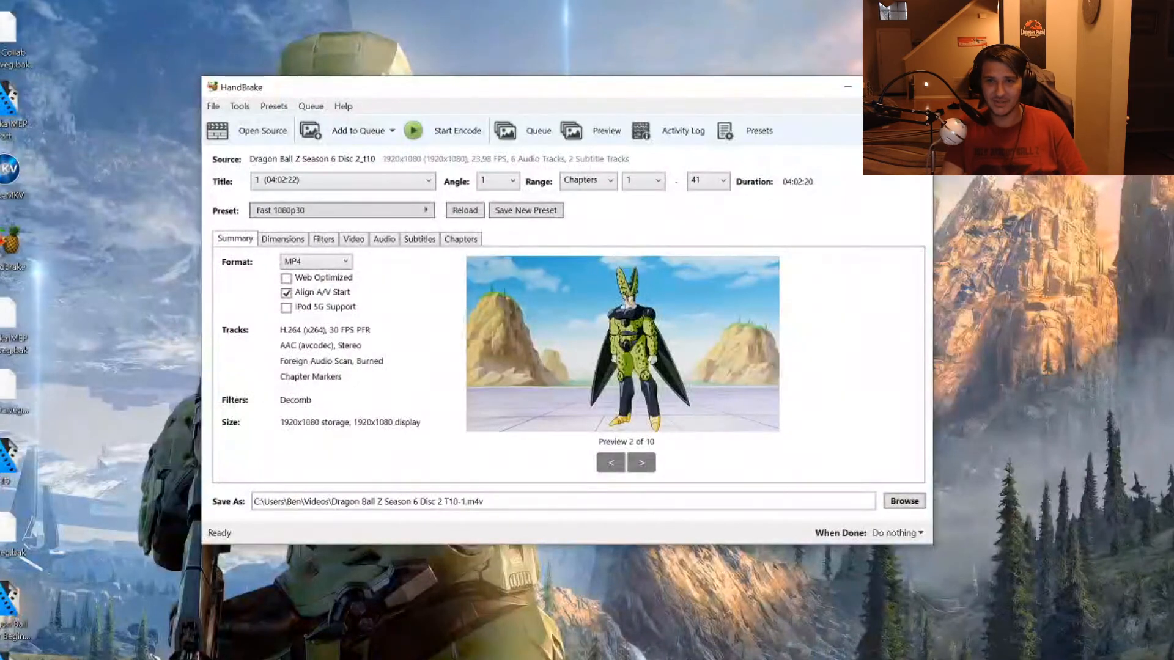
# Examine the preview frames of the loaded video and check the output format options.
pyautogui.click(611, 463)
pyautogui.click(642, 463)
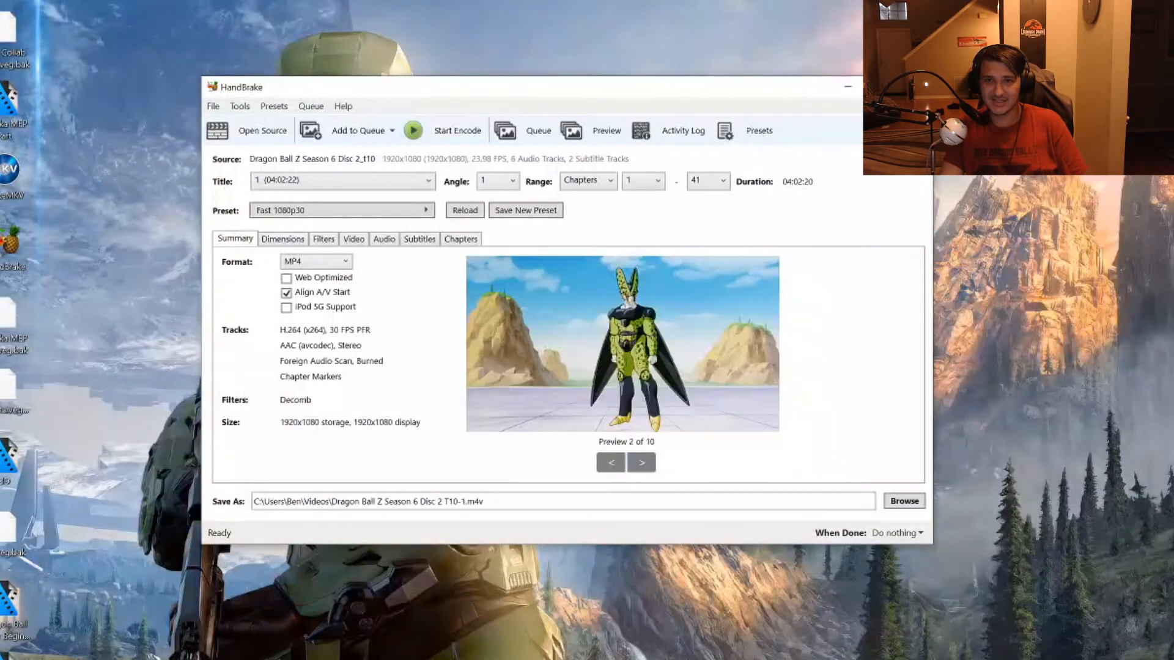
pyautogui.click(642, 463)
pyautogui.click(641, 463)
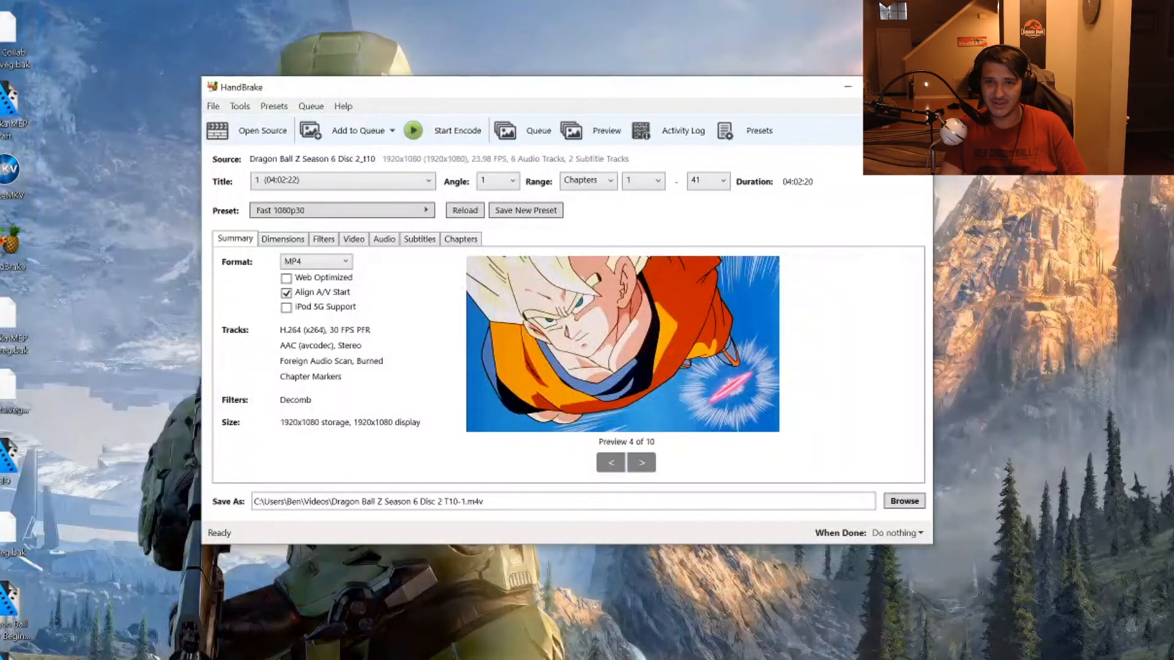
pyautogui.click(641, 463)
pyautogui.click(641, 462)
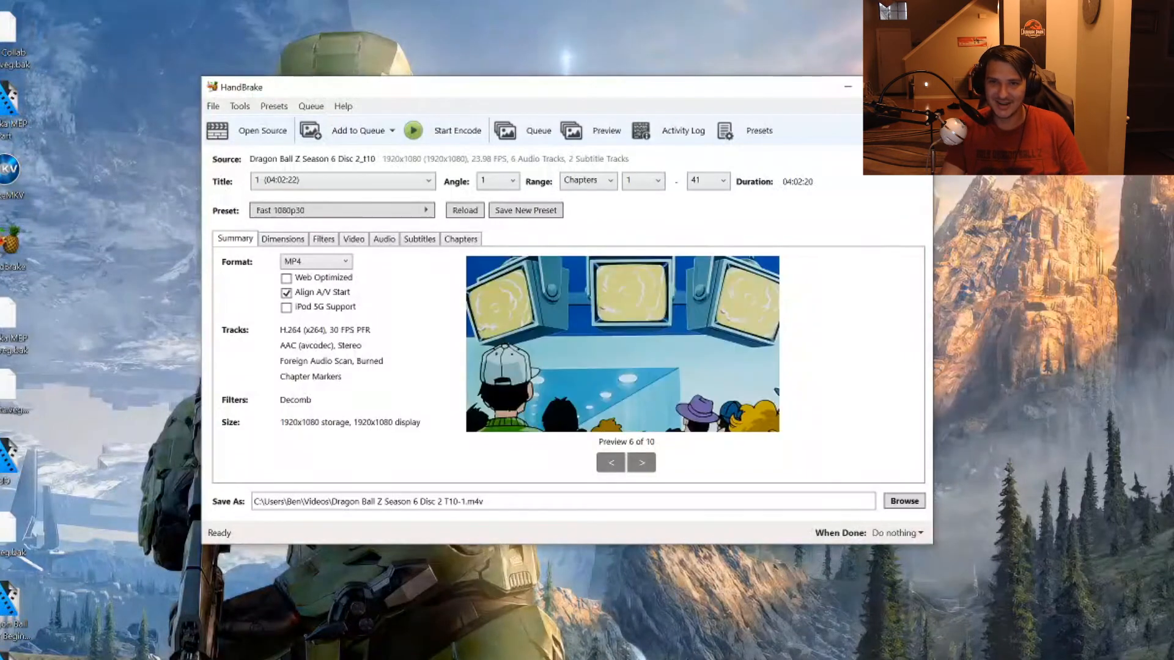
pyautogui.click(642, 463)
pyautogui.click(641, 463)
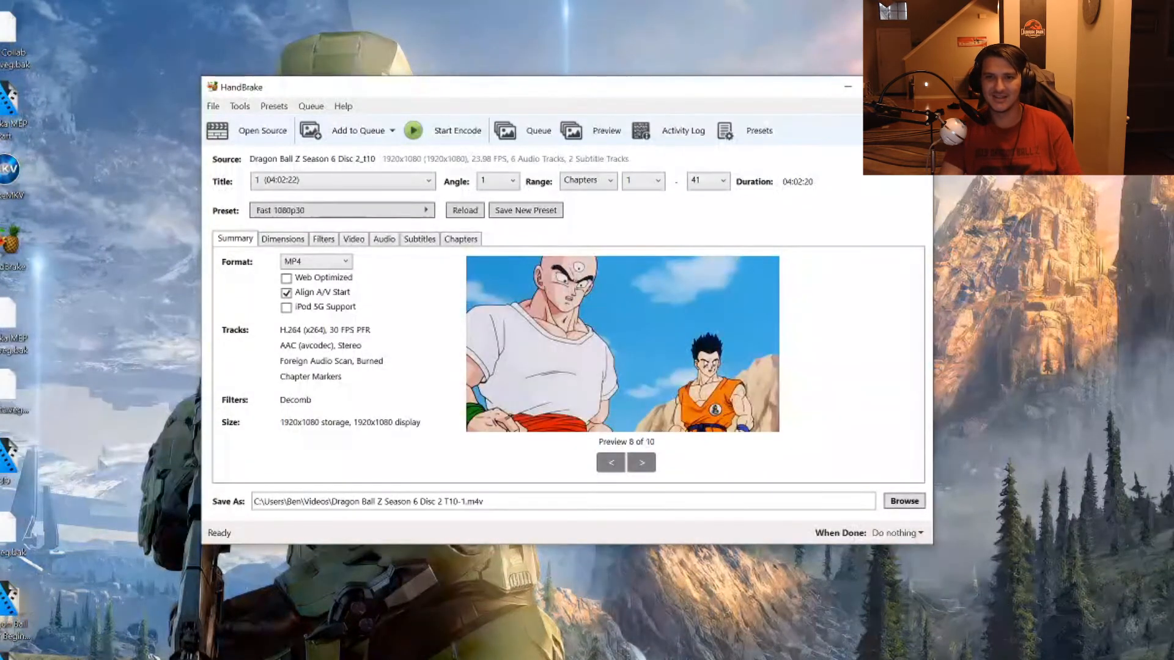
pyautogui.click(641, 463)
pyautogui.click(641, 462)
pyautogui.click(611, 463)
pyautogui.click(611, 463)
pyautogui.click(611, 463)
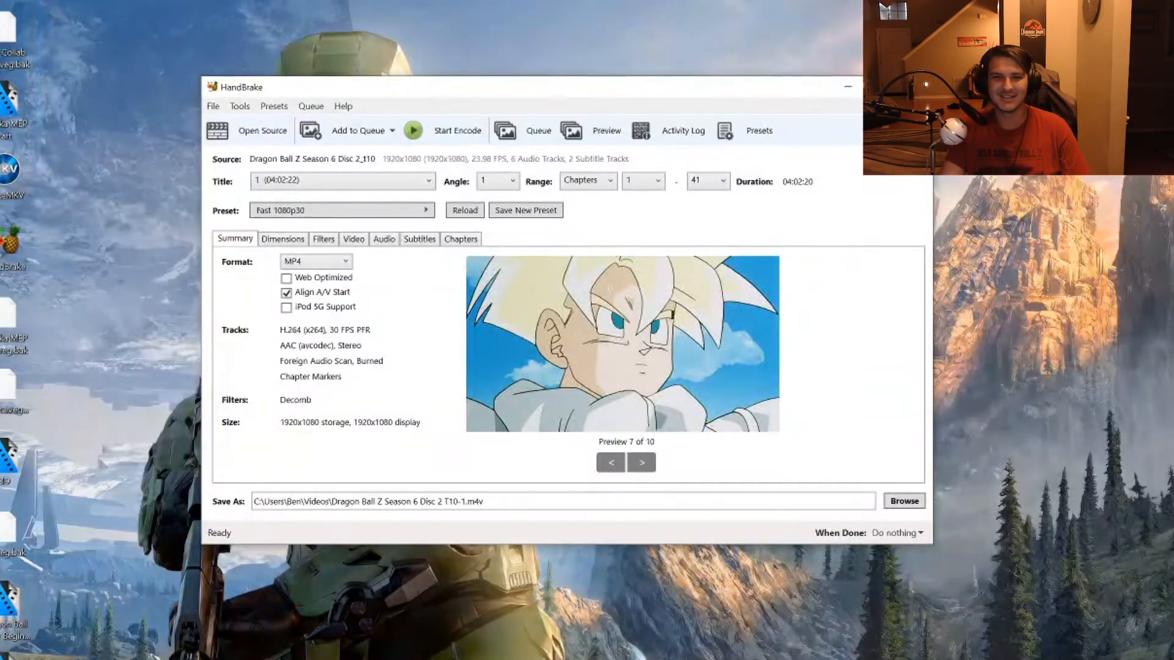
pyautogui.click(611, 463)
pyautogui.click(611, 463)
pyautogui.click(611, 463)
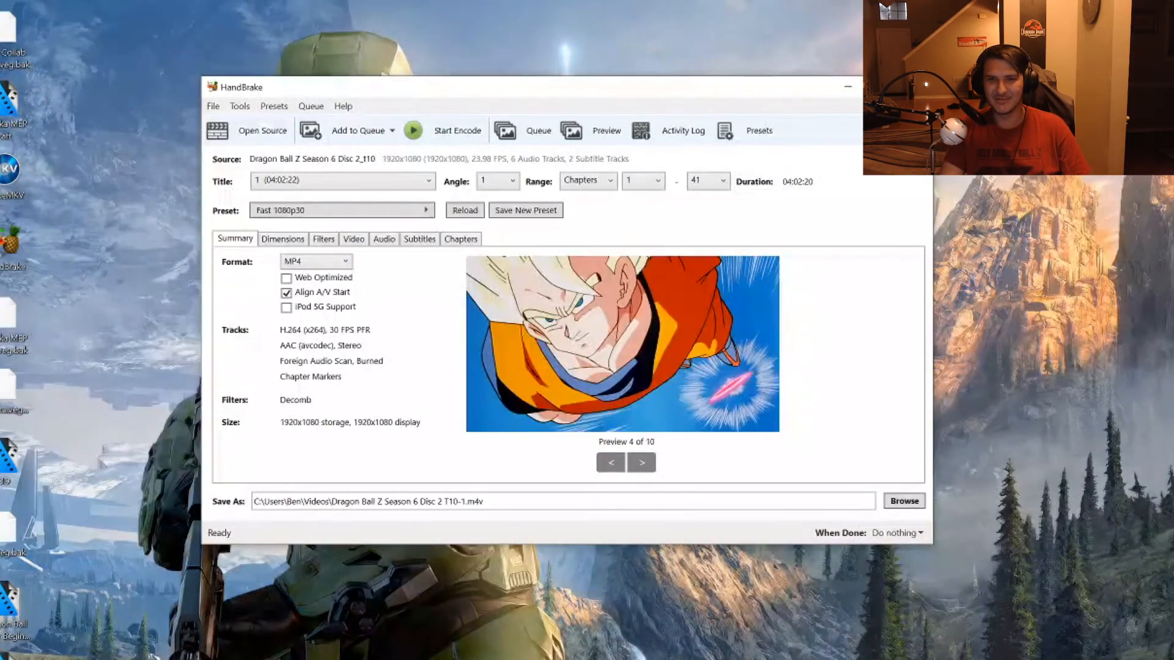
pyautogui.click(611, 463)
pyautogui.click(611, 463)
pyautogui.click(641, 463)
pyautogui.click(611, 462)
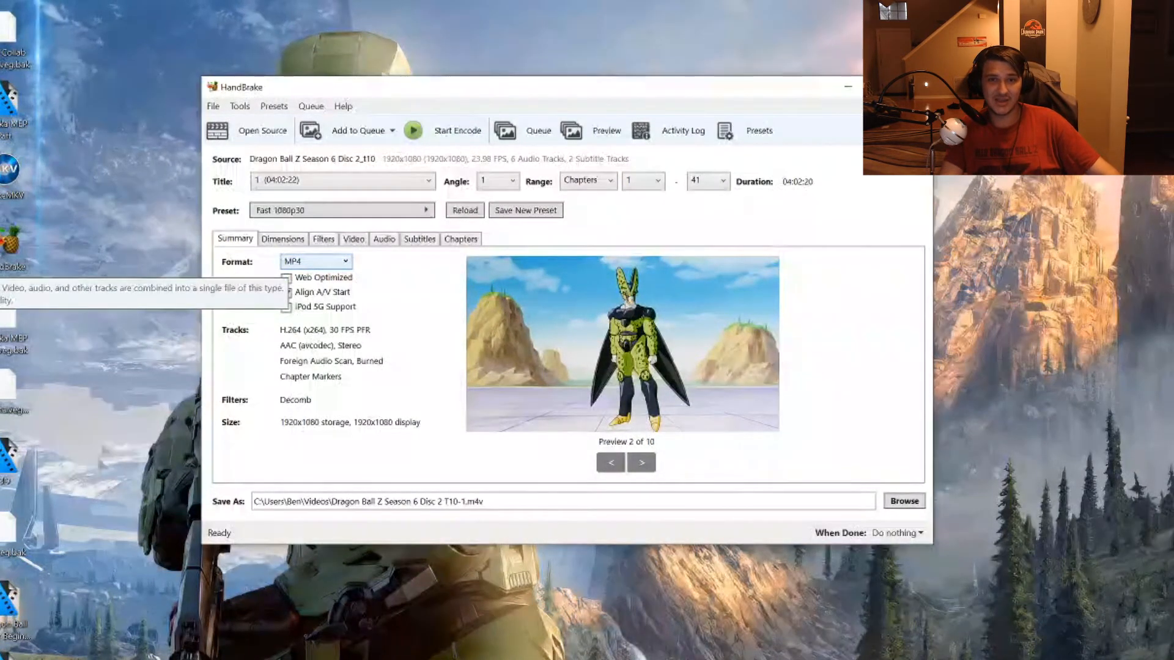
pyautogui.click(291, 263)
pyautogui.click(291, 264)
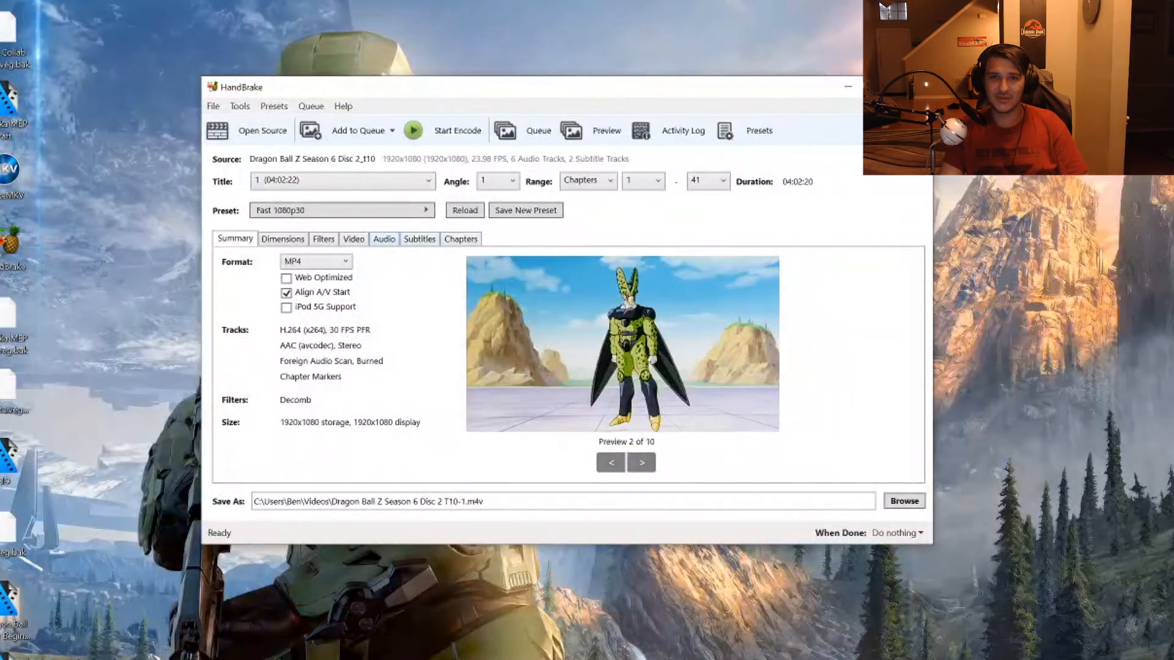
# Set the mixdown of the English audio track to 5.1 Channels.
pyautogui.click(384, 239)
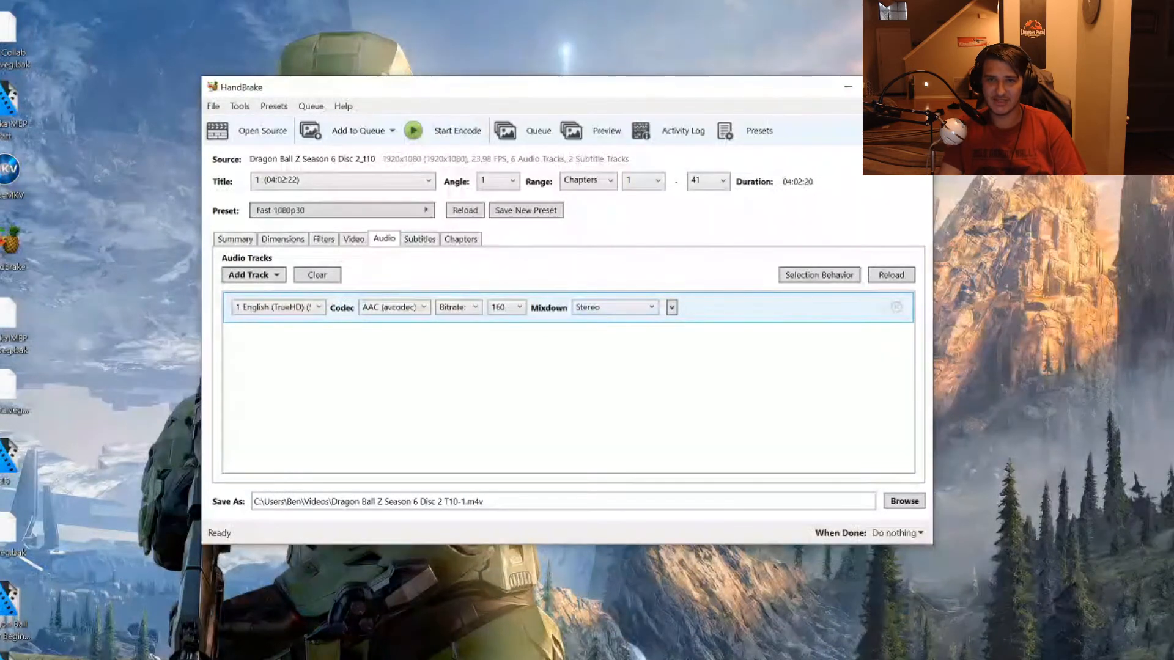
pyautogui.click(614, 307)
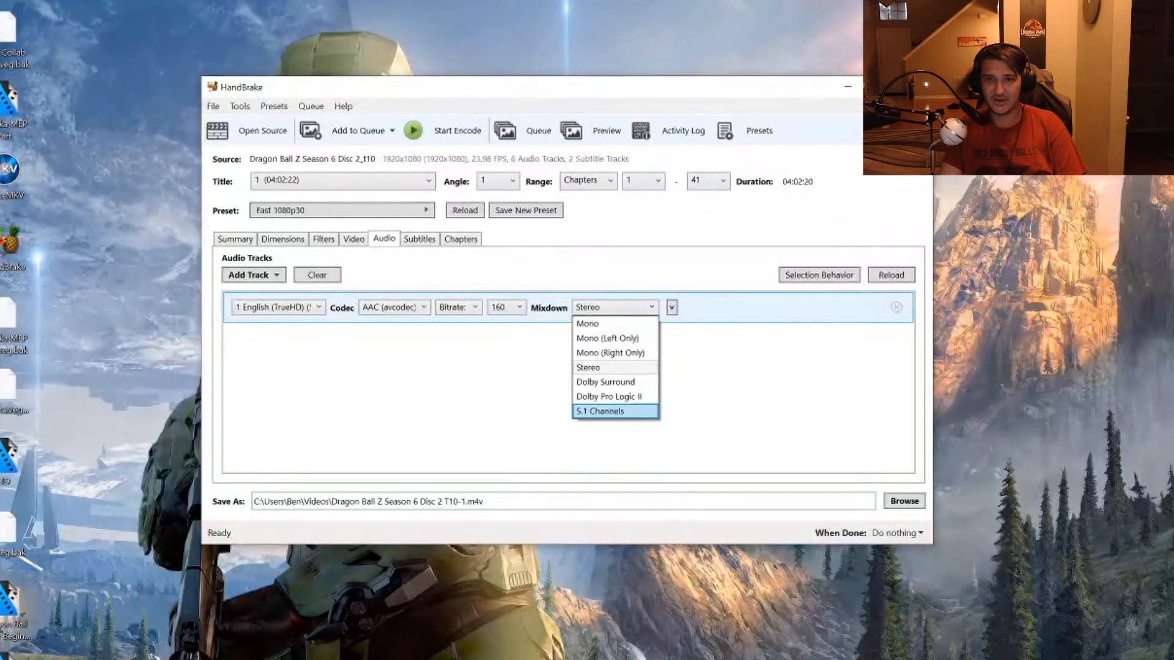
pyautogui.click(605, 411)
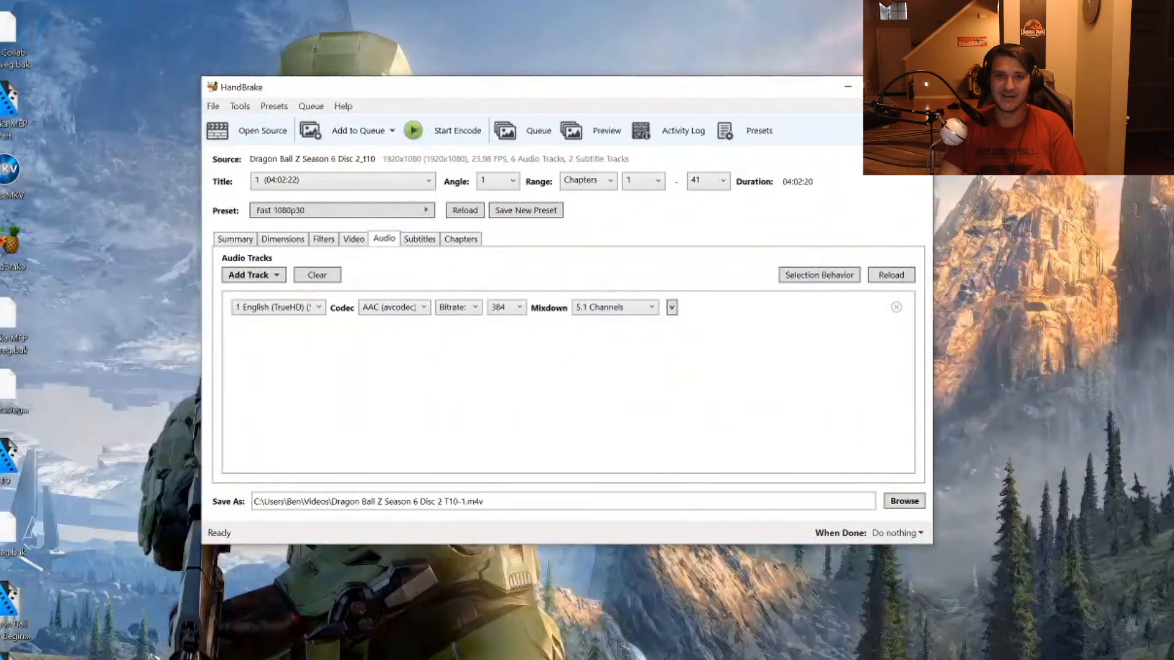
# Encode the video in MP4 format and switch to File Explorer to check the output in the Videos folder.
pyautogui.click(235, 239)
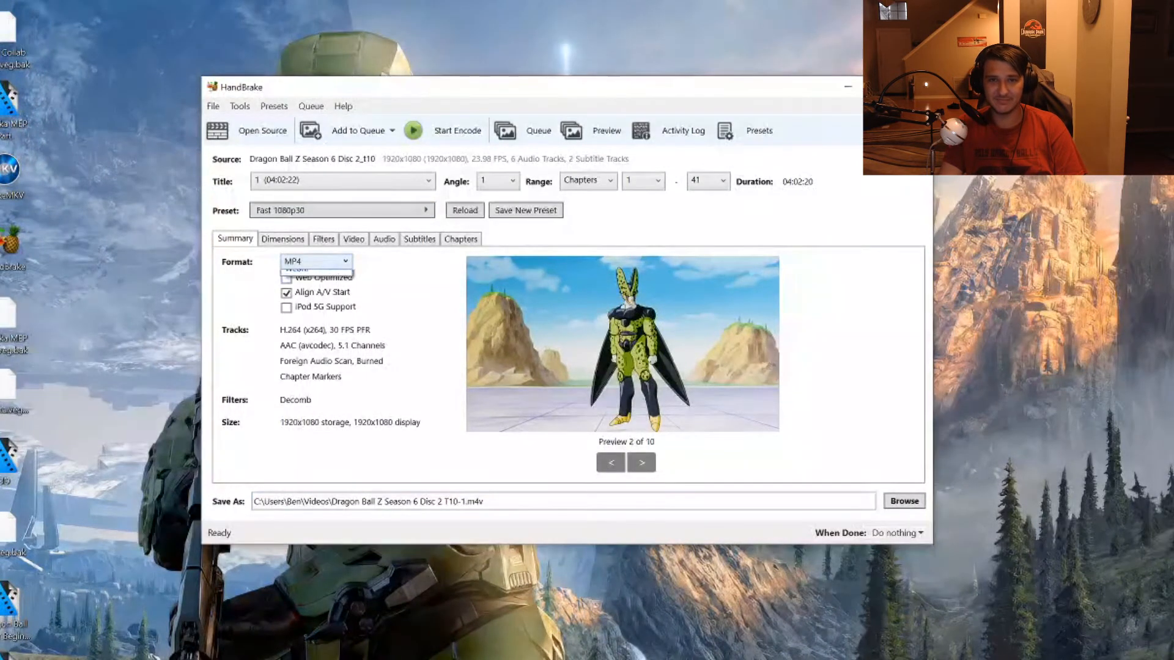
pyautogui.click(315, 261)
pyautogui.click(316, 277)
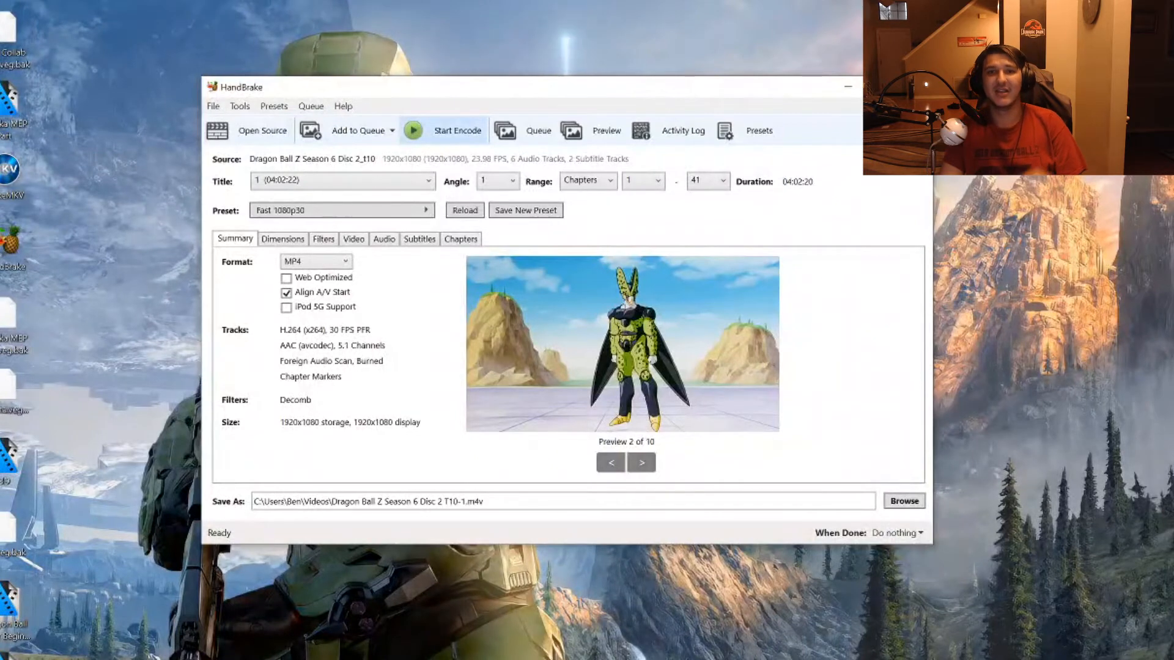
pyautogui.click(445, 131)
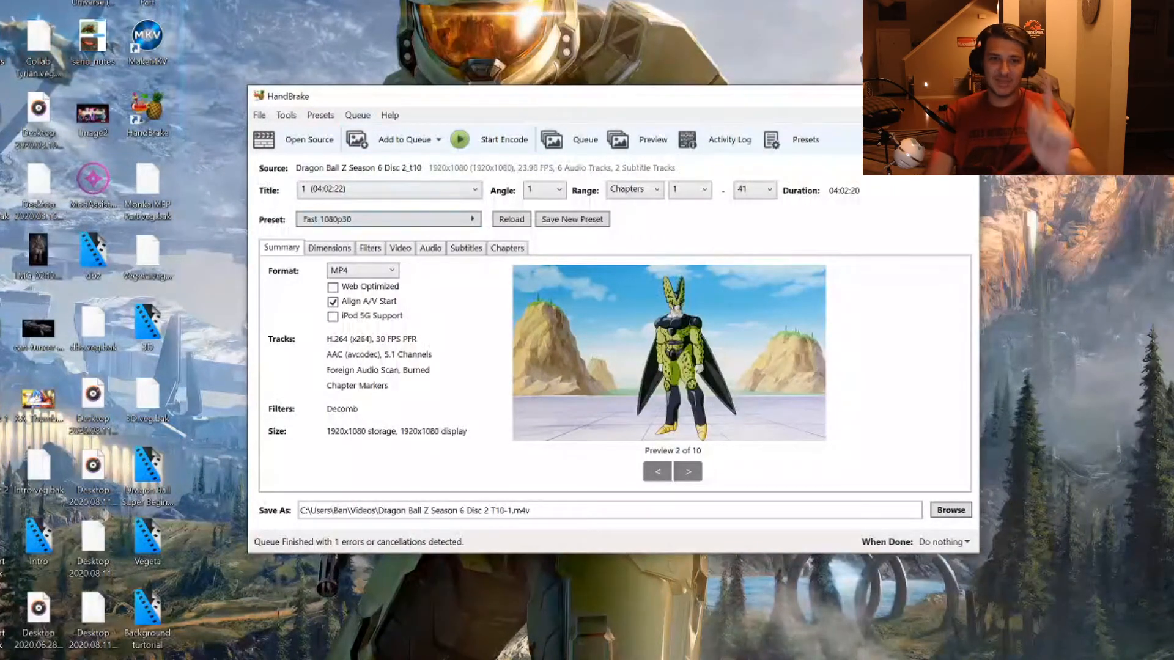
pyautogui.hotkey('alt', 'Tab')
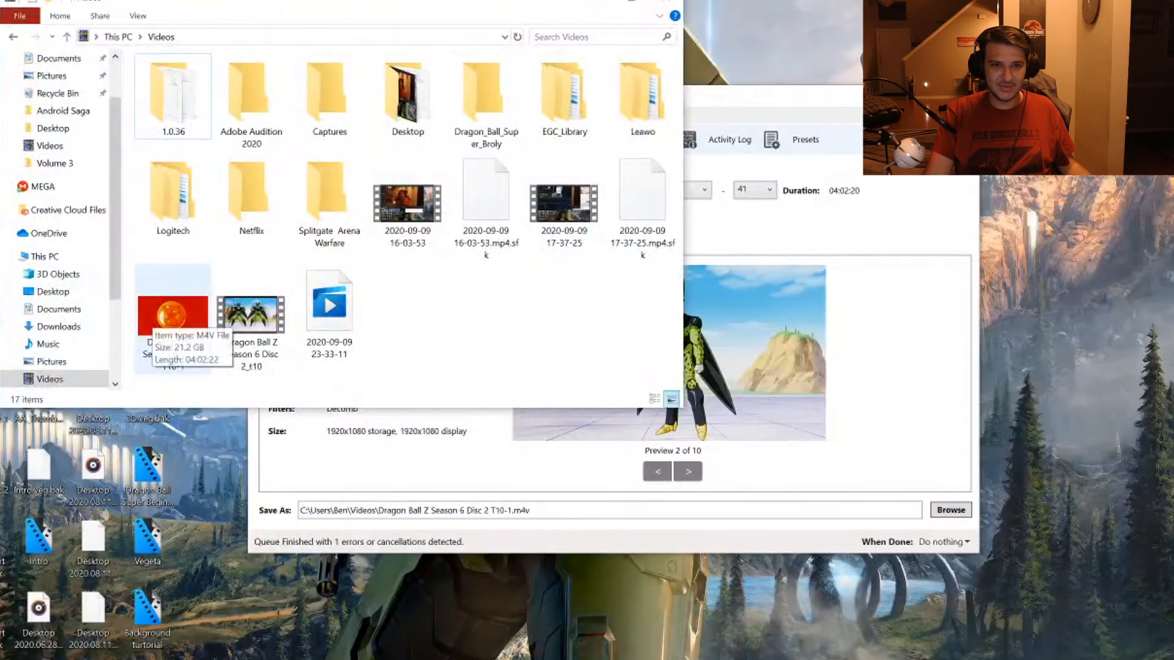
# Compare the type, size and length of Dragon Ball Z Season 6 Disc 2 T10-1 and the original t10 MKV in the Videos folder.
pyautogui.moveTo(245, 330)
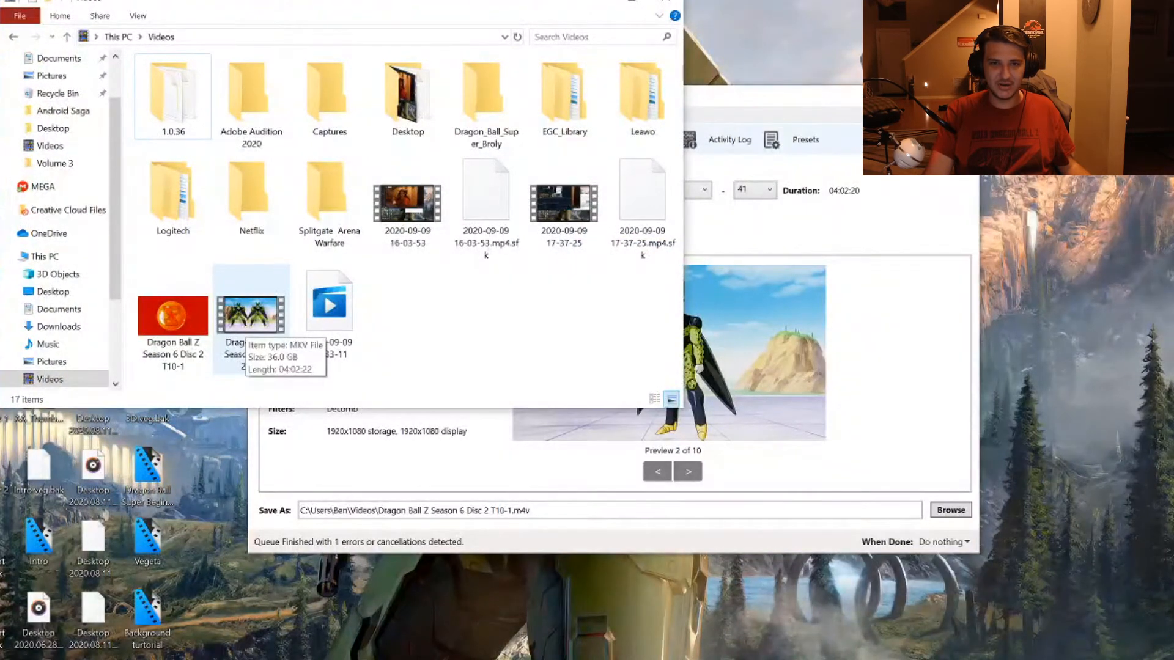
pyautogui.moveTo(194, 324)
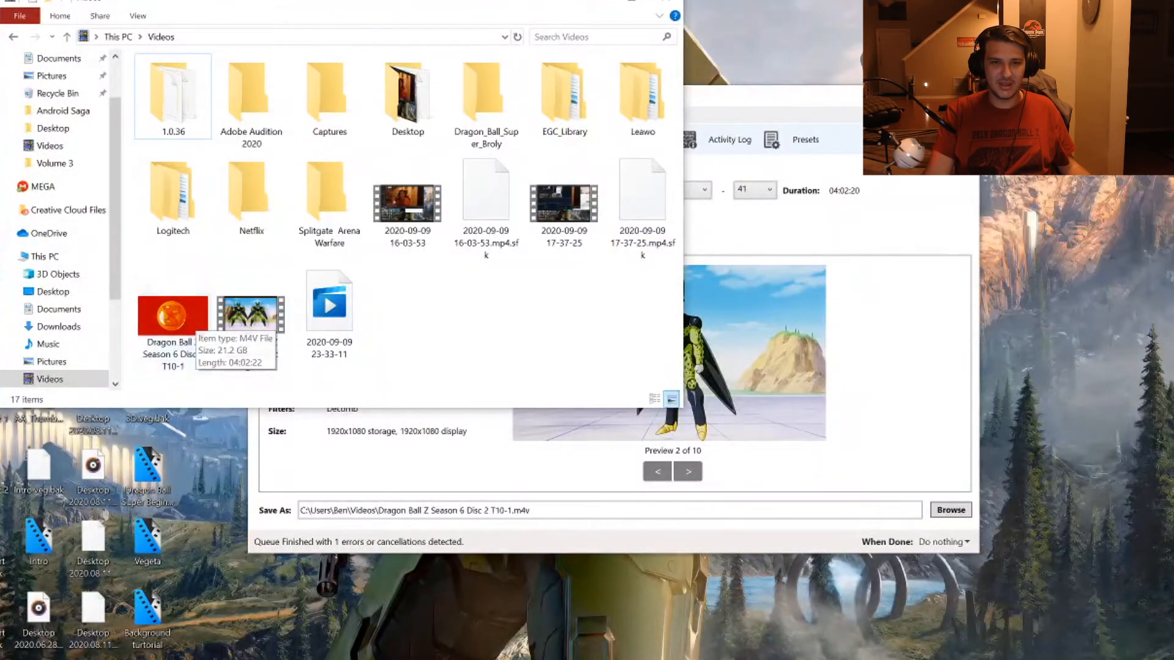
pyautogui.click(892, 96)
pyautogui.moveTo(520, 2); pyautogui.dragTo(1158, 0)
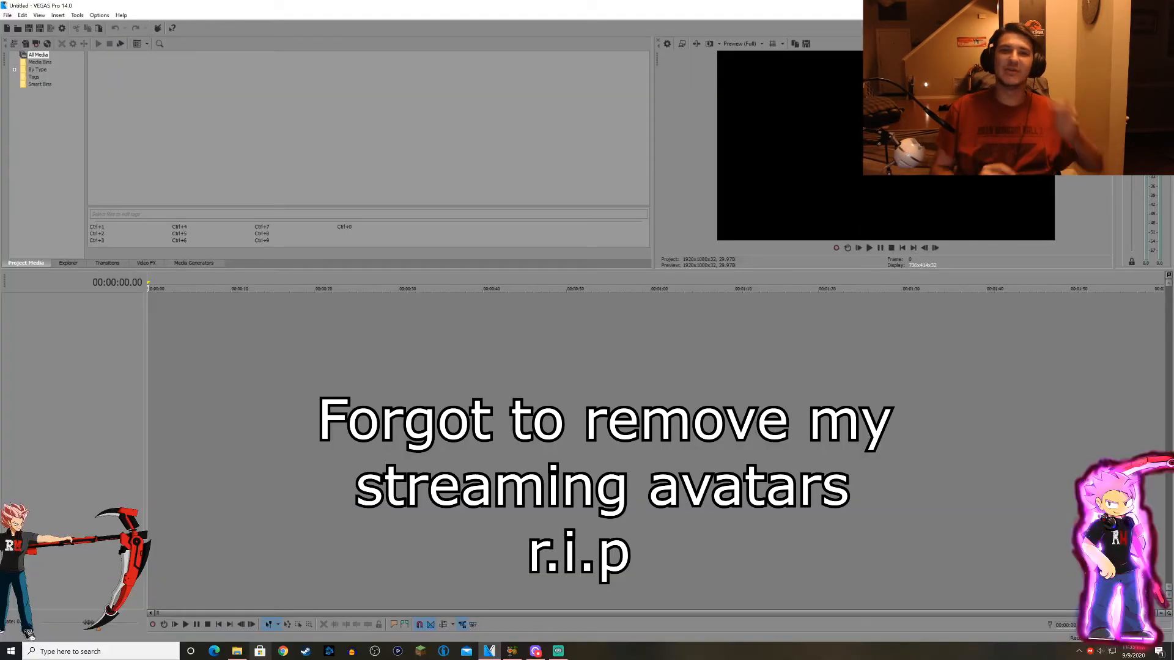
# Add Dragon Ball Z Season 6 Disc 2 T10-1 from the Videos folder to the start of the VEGAS Pro timeline and put File Explorer away.
pyautogui.hotkey('alt', 'Tab')
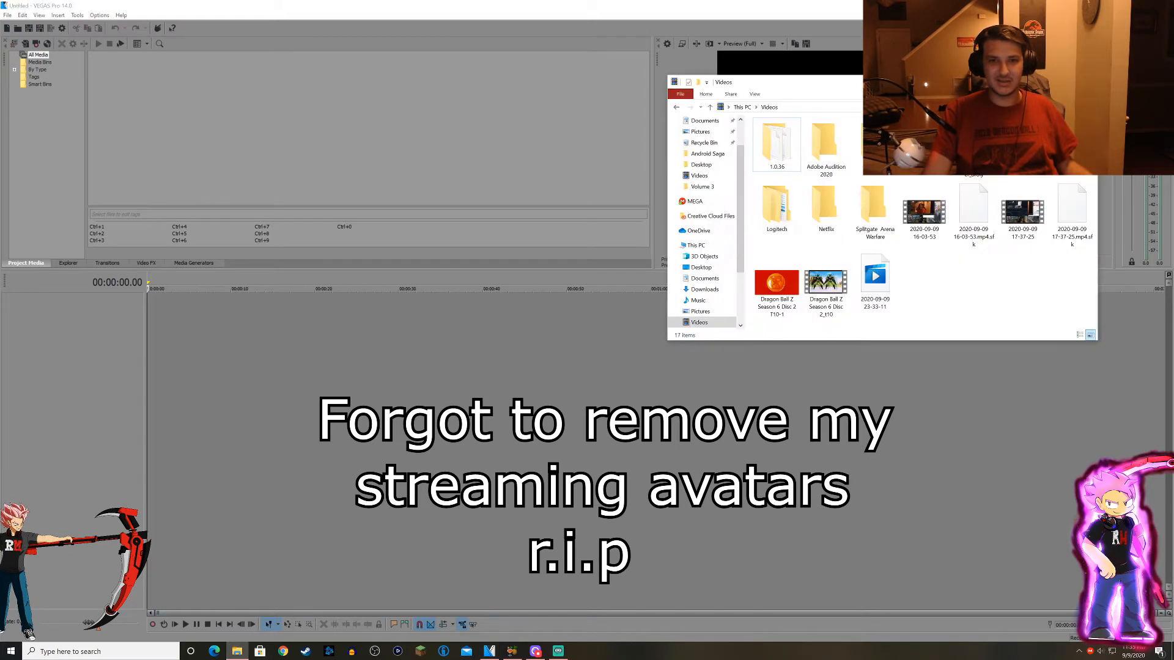
pyautogui.click(776, 284)
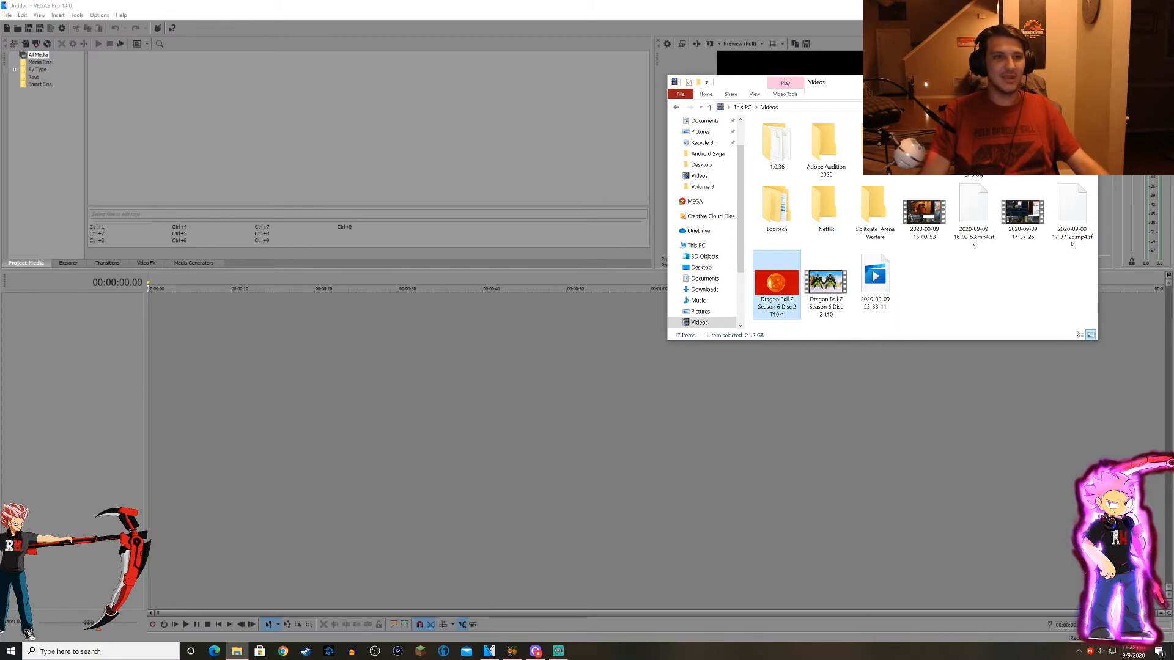
pyautogui.moveTo(777, 285); pyautogui.dragTo(153, 330)
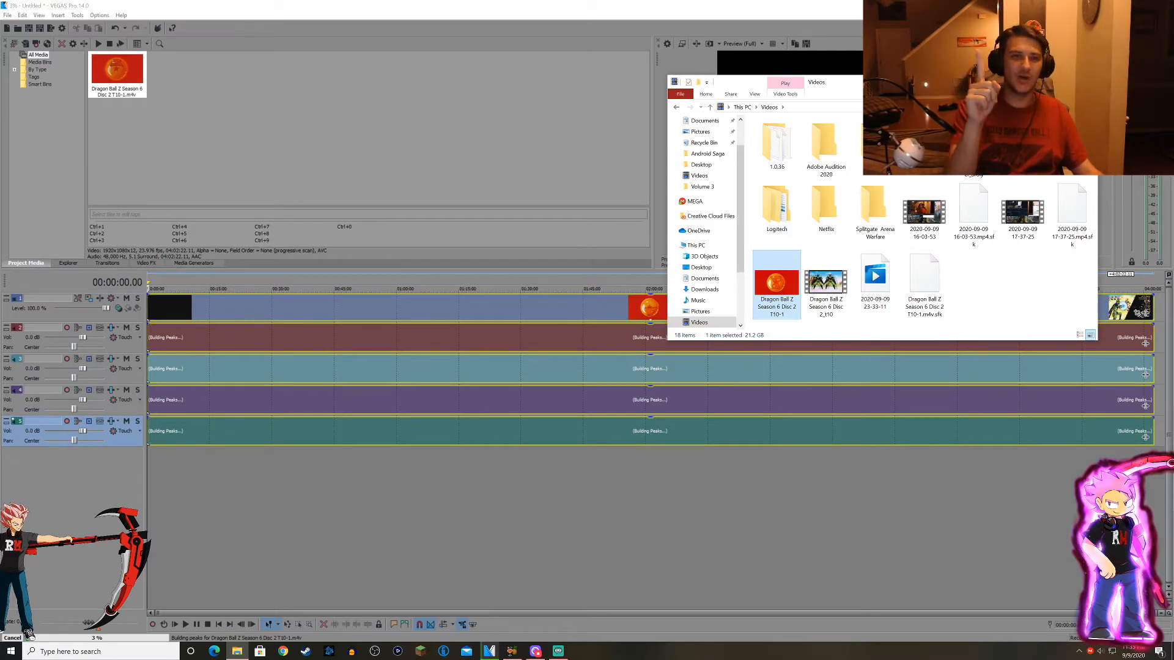
pyautogui.click(1027, 82)
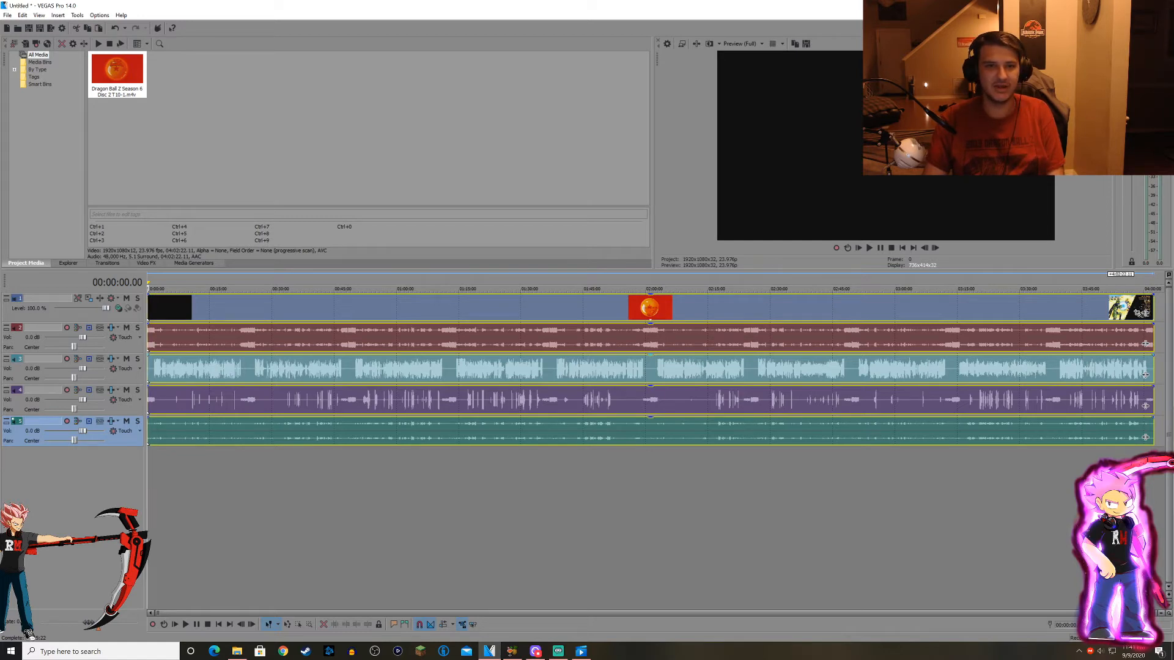
# Sample frames across the whole timeline to search the imported video for a fight scene.
pyautogui.click(238, 519)
pyautogui.click(494, 520)
pyautogui.click(557, 520)
pyautogui.scroll(5, 556, 519)
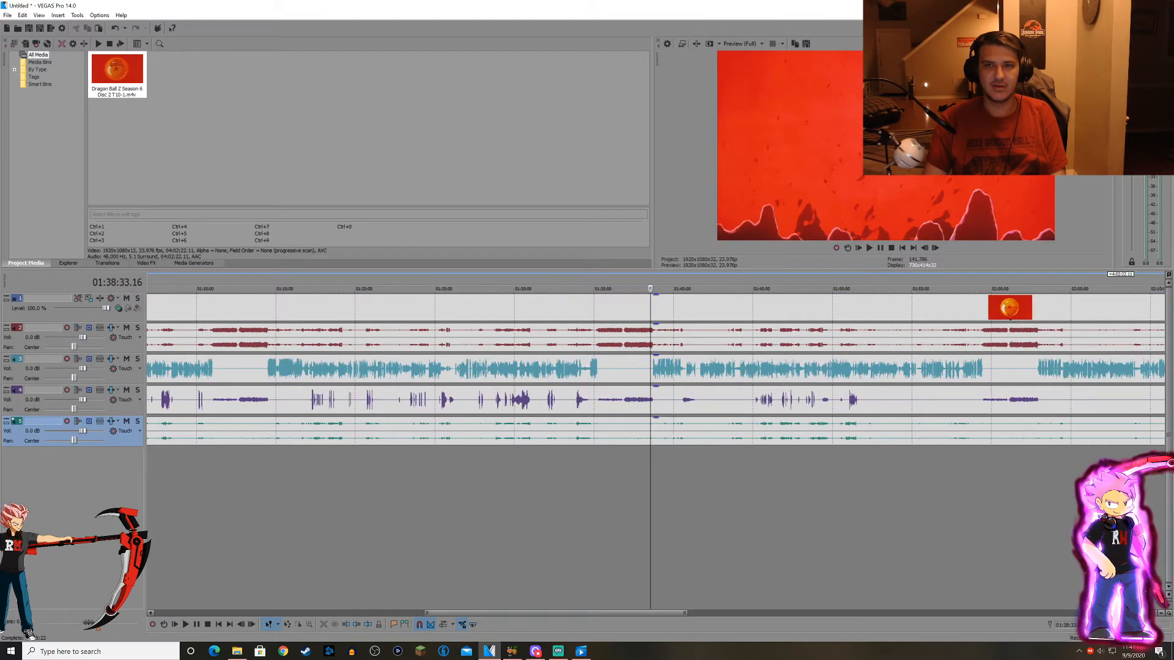
pyautogui.scroll(-1, 637, 520)
pyautogui.click(637, 520)
pyautogui.click(628, 520)
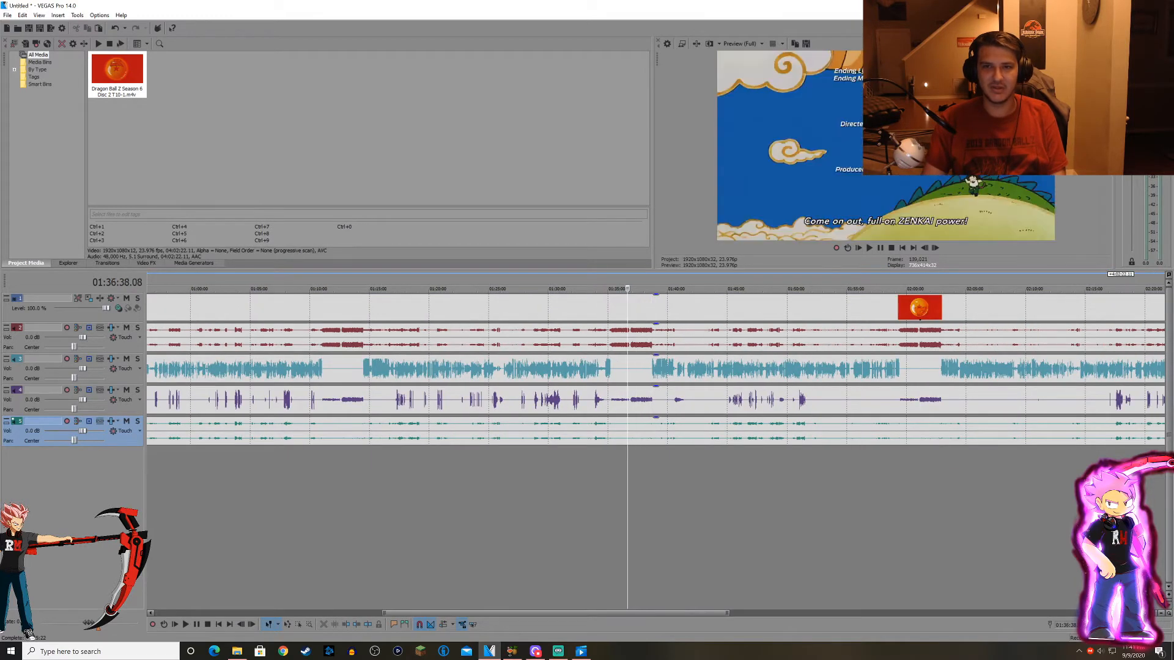
pyautogui.click(619, 520)
pyautogui.click(630, 520)
pyautogui.click(637, 520)
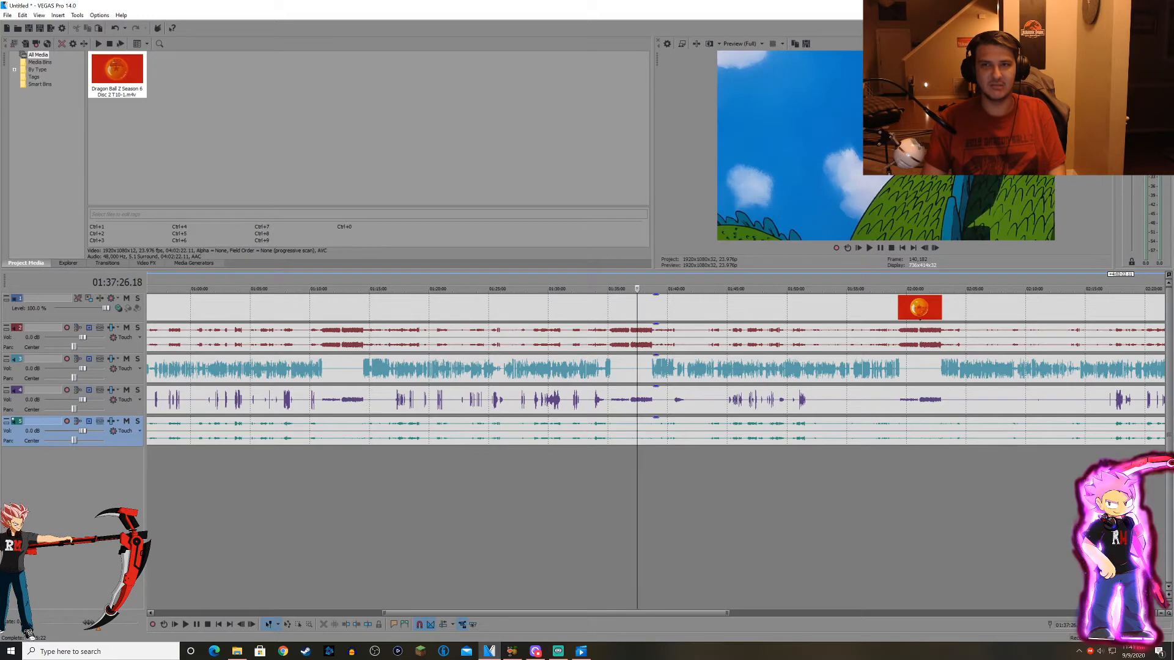
pyautogui.click(641, 520)
pyautogui.click(915, 520)
pyautogui.scroll(-5, 915, 520)
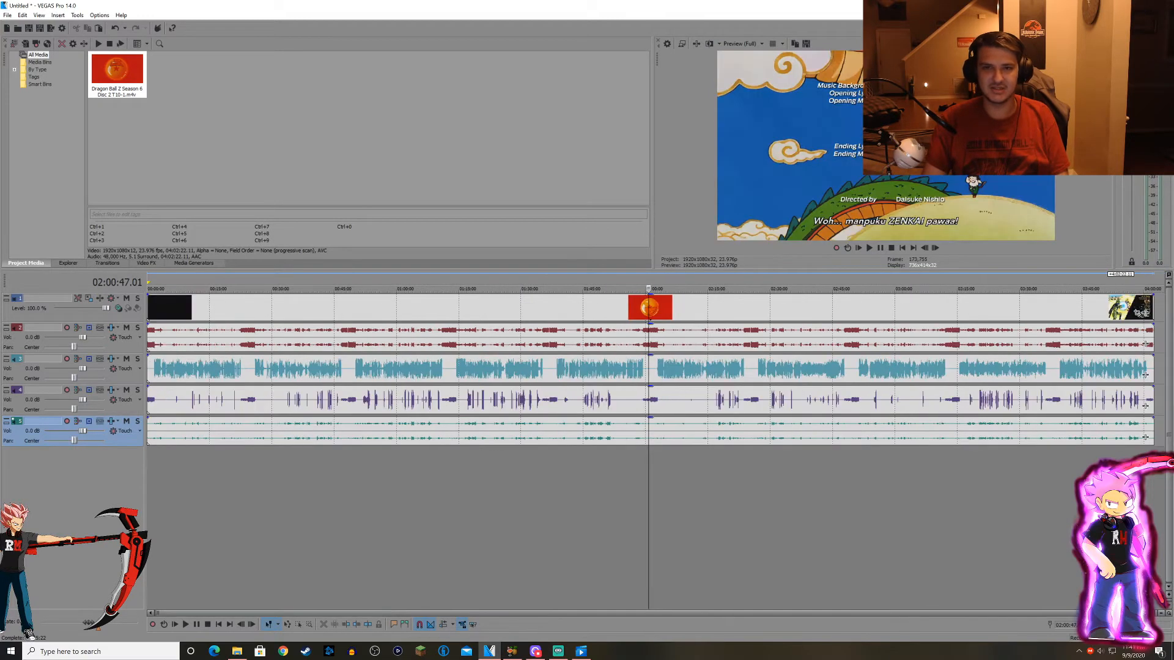
pyautogui.click(449, 519)
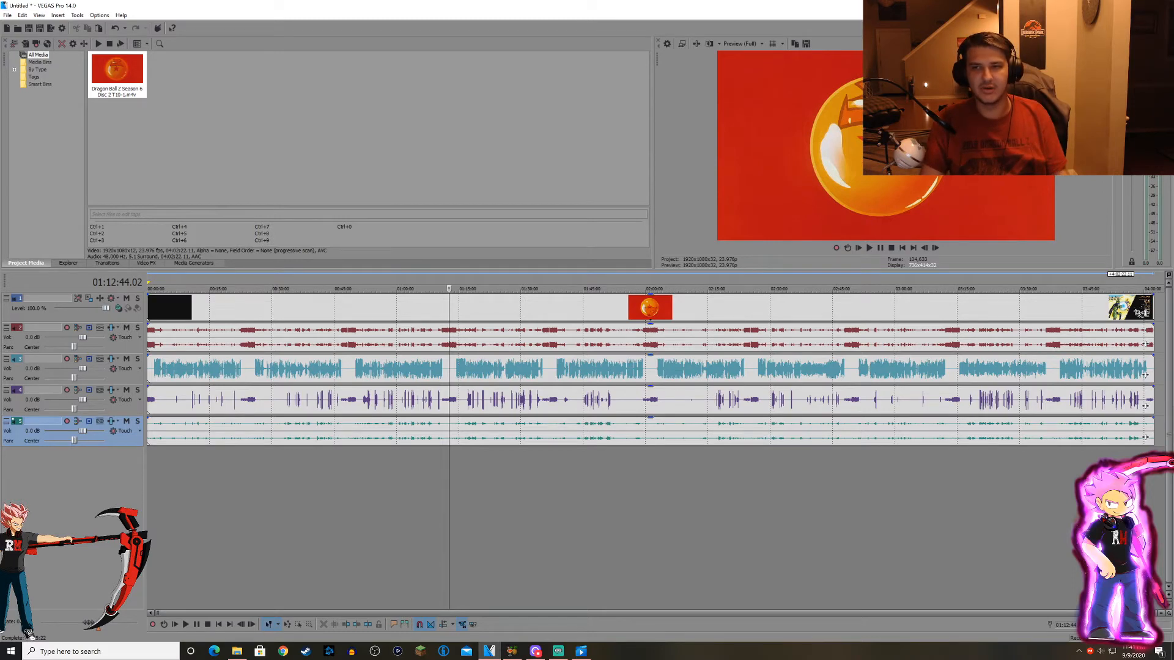
pyautogui.click(969, 501)
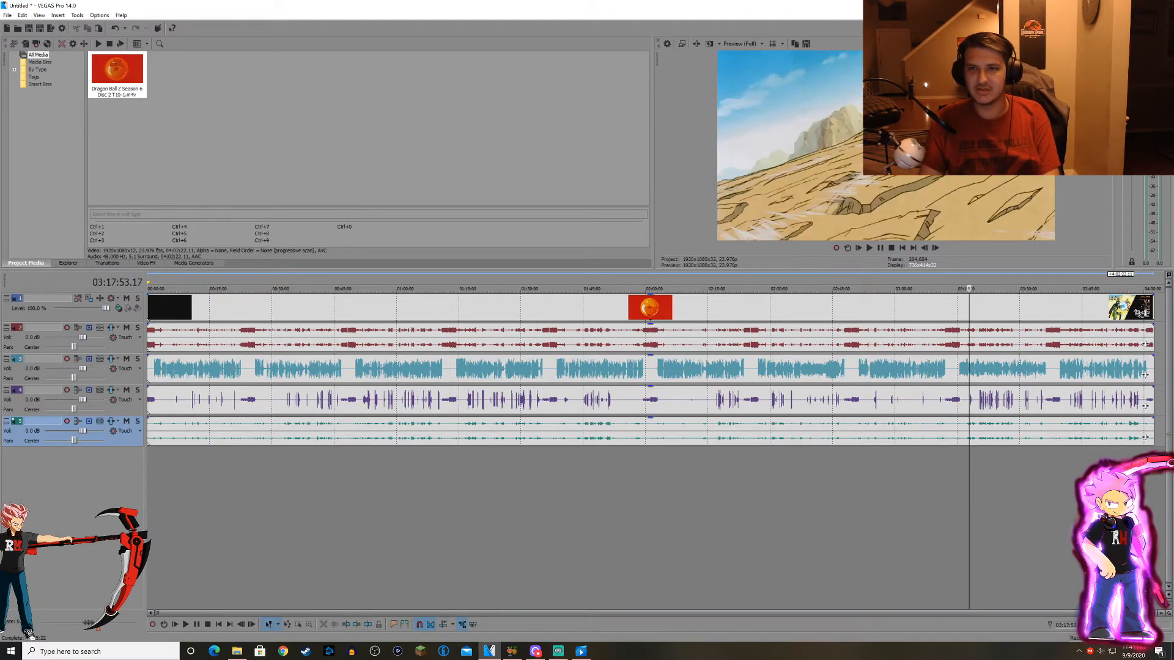
pyautogui.scroll(3, 969, 501)
pyautogui.click(940, 502)
pyautogui.scroll(-3, 939, 502)
pyautogui.click(1026, 501)
pyautogui.scroll(4, 1026, 501)
pyautogui.click(728, 501)
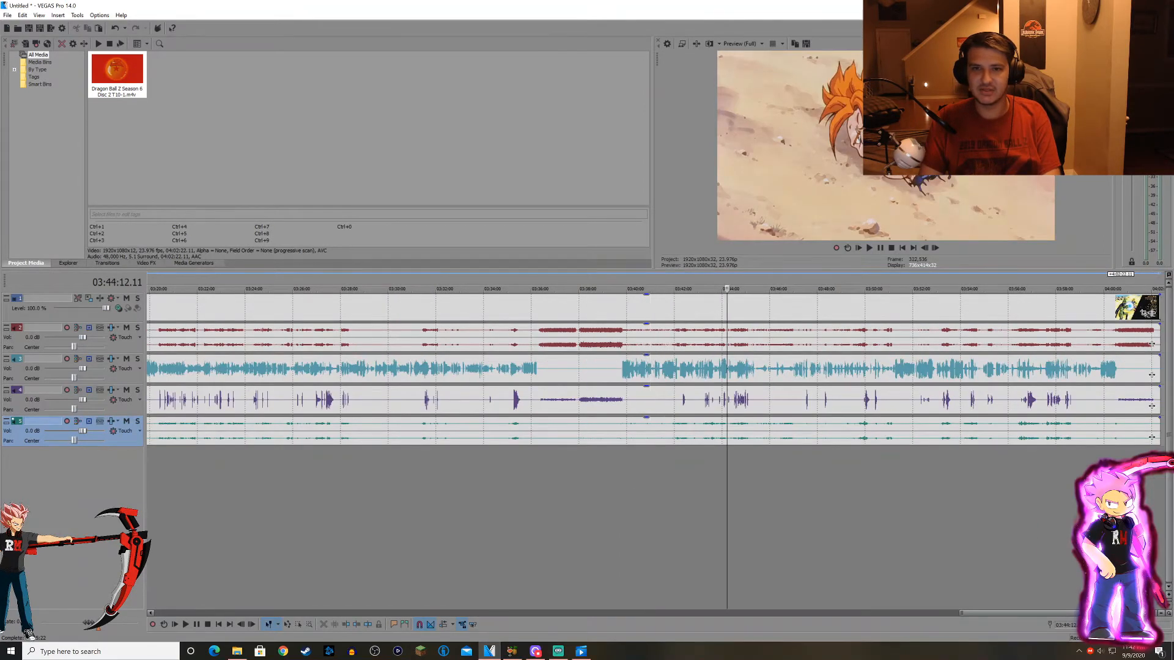
# Step closely through the footage between about 03:42 and 03:44 to search for the scene to demonstrate.
pyautogui.scroll(3, 728, 501)
pyautogui.press('Right')
pyautogui.press('Right')
pyautogui.press('Right')
pyautogui.press('Right')
pyautogui.press('Right')
pyautogui.press('Right')
pyautogui.press('Right')
pyautogui.press('Right')
pyautogui.press('Right')
pyautogui.press('Right')
pyautogui.press('Right')
pyautogui.press('Right')
pyautogui.press('Right')
pyautogui.press('Right')
pyautogui.press('Right')
pyautogui.press('Right')
pyautogui.press('Right')
pyautogui.press('Right')
pyautogui.press('Right')
pyautogui.press('Right')
pyautogui.press('Right')
pyautogui.press('Right')
pyautogui.press('Right')
pyautogui.press('Right')
pyautogui.press('Right')
pyautogui.click(563, 501)
pyautogui.press('Right')
pyautogui.press('Right')
pyautogui.press('Right')
pyautogui.press('Right')
pyautogui.press('Right')
pyautogui.press('Right')
pyautogui.press('Right')
pyautogui.press('Right')
pyautogui.press('Right')
pyautogui.press('Right')
pyautogui.press('Right')
pyautogui.press('Right')
pyautogui.press('Right')
pyautogui.press('Right')
pyautogui.press('Right')
pyautogui.press('Right')
pyautogui.press('Right')
pyautogui.press('Right')
pyautogui.press('Right')
pyautogui.press('Right')
pyautogui.press('Right')
pyautogui.press('Right')
pyautogui.press('Right')
pyautogui.press('Right')
pyautogui.click(513, 502)
pyautogui.press('Right')
pyautogui.press('Right')
pyautogui.press('Right')
pyautogui.press('Right')
pyautogui.press('Right')
pyautogui.press('Right')
pyautogui.press('Right')
pyautogui.press('Right')
pyautogui.press('Right')
pyautogui.press('Right')
pyautogui.press('Right')
pyautogui.press('Right')
pyautogui.press('Right')
pyautogui.press('Right')
pyautogui.scroll(2, 513, 501)
pyautogui.press('Right')
pyautogui.press('Right')
pyautogui.press('Right')
pyautogui.press('Right')
pyautogui.press('Right')
pyautogui.press('Right')
pyautogui.press('Right')
pyautogui.press('Right')
pyautogui.press('Right')
pyautogui.scroll(-1, 655, 501)
pyautogui.click(692, 501)
pyautogui.click(728, 502)
pyautogui.press('Right')
pyautogui.press('Right')
pyautogui.press('Right')
pyautogui.press('Right')
pyautogui.press('Right')
pyautogui.press('Right')
pyautogui.press('Right')
pyautogui.press('Right')
pyautogui.press('Right')
pyautogui.press('Right')
pyautogui.press('Right')
pyautogui.press('Right')
pyautogui.press('Right')
pyautogui.press('Right')
pyautogui.press('Right')
pyautogui.press('Right')
pyautogui.press('Right')
pyautogui.press('Right')
pyautogui.press('Right')
pyautogui.press('Right')
pyautogui.scroll(-1, 655, 501)
pyautogui.press('Right')
pyautogui.press('Right')
pyautogui.press('Right')
pyautogui.press('Right')
pyautogui.press('Right')
pyautogui.press('Right')
pyautogui.press('Right')
pyautogui.press('Right')
pyautogui.press('Right')
pyautogui.press('Right')
pyautogui.press('Right')
pyautogui.press('Right')
pyautogui.press('Right')
pyautogui.press('Right')
pyautogui.press('Right')
pyautogui.press('Right')
pyautogui.press('Right')
pyautogui.press('Right')
pyautogui.press('Right')
pyautogui.press('Right')
pyautogui.press('Right')
pyautogui.press('Right')
pyautogui.press('Right')
pyautogui.press('Right')
pyautogui.press('Right')
pyautogui.press('Right')
pyautogui.press('Right')
pyautogui.press('Right')
pyautogui.press('Right')
pyautogui.press('Right')
pyautogui.press('Right')
pyautogui.press('Right')
pyautogui.press('Right')
pyautogui.press('Right')
pyautogui.press('Right')
pyautogui.press('Right')
pyautogui.press('Right')
pyautogui.press('Right')
pyautogui.press('Right')
pyautogui.press('Right')
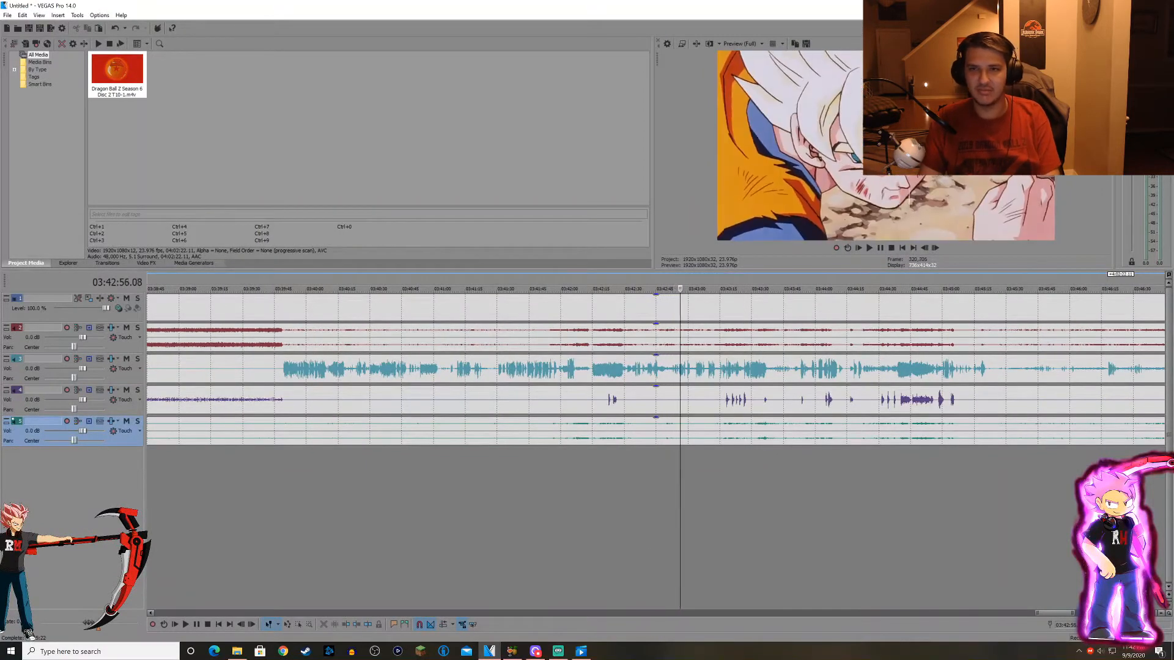
pyautogui.press('Right')
pyautogui.press('Right')
pyautogui.press('Right')
pyautogui.press('Right')
pyautogui.press('Right')
pyautogui.press('Right')
pyautogui.press('Right')
pyautogui.press('Right')
pyautogui.press('Right')
pyautogui.press('Right')
pyautogui.press('Right')
pyautogui.press('Right')
pyautogui.press('Right')
pyautogui.press('Right')
pyautogui.press('Right')
pyautogui.press('Right')
pyautogui.press('Right')
pyautogui.press('Right')
pyautogui.press('Right')
pyautogui.press('Right')
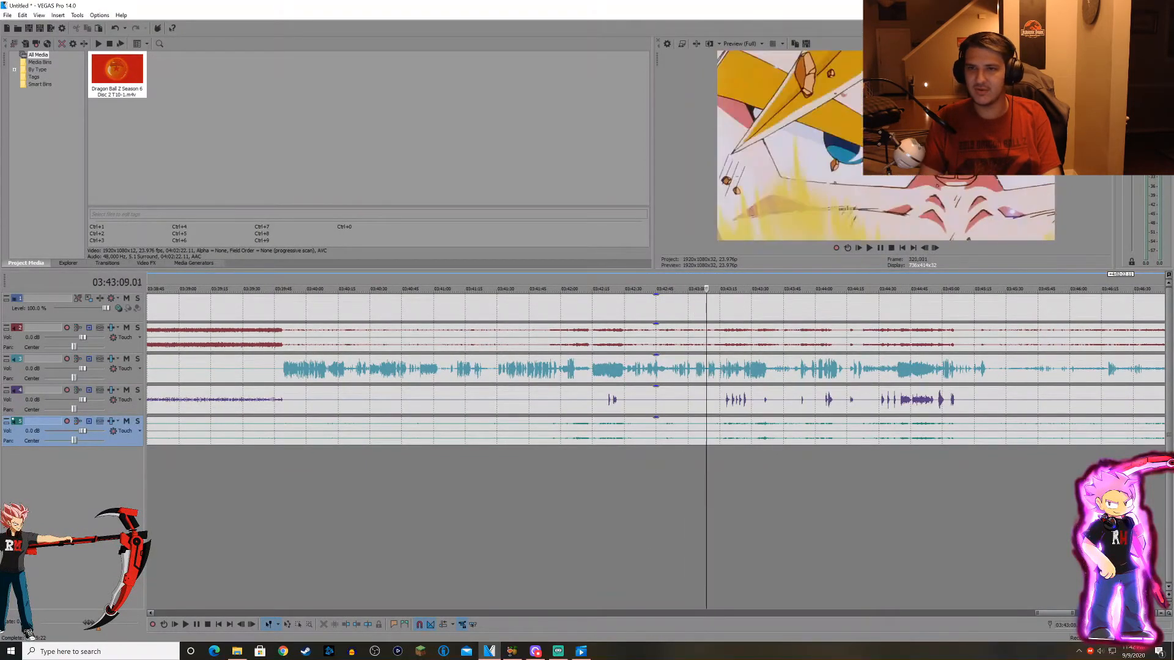
pyautogui.press('Right')
pyautogui.press('Right')
pyautogui.press('Right')
pyautogui.press('Right')
pyautogui.press('Right')
pyautogui.press('Right')
pyautogui.press('Right')
pyautogui.press('Right')
pyautogui.press('Right')
pyautogui.press('Right')
pyautogui.press('Right')
pyautogui.press('Right')
pyautogui.press('Right')
pyautogui.press('Right')
pyautogui.press('Right')
pyautogui.press('Right')
pyautogui.press('Right')
pyautogui.press('Right')
pyautogui.press('Right')
pyautogui.press('Right')
pyautogui.scroll(2, 655, 502)
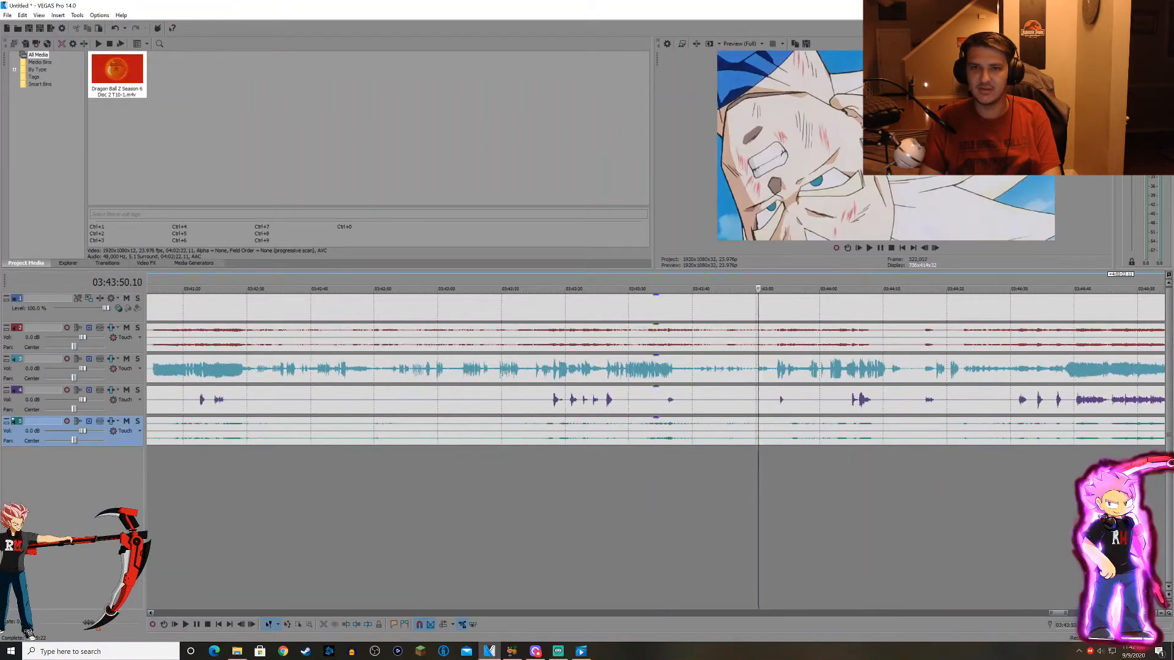
pyautogui.hotkey('alt', 'Right')
pyautogui.hotkey('alt', 'Right')
pyautogui.hotkey('alt', 'Right')
pyautogui.hotkey('alt', 'Right')
pyautogui.hotkey('alt', 'Right')
pyautogui.hotkey('alt', 'Right')
pyautogui.hotkey('alt', 'Right')
pyautogui.hotkey('alt', 'Right')
pyautogui.hotkey('alt', 'Right')
pyautogui.hotkey('alt', 'Right')
pyautogui.hotkey('alt', 'Right')
pyautogui.hotkey('alt', 'Right')
pyautogui.hotkey('alt', 'Right')
pyautogui.hotkey('alt', 'Right')
pyautogui.hotkey('alt', 'Right')
pyautogui.hotkey('alt', 'Right')
pyautogui.hotkey('alt', 'Right')
pyautogui.hotkey('alt', 'Right')
pyautogui.hotkey('alt', 'Right')
pyautogui.hotkey('alt', 'Right')
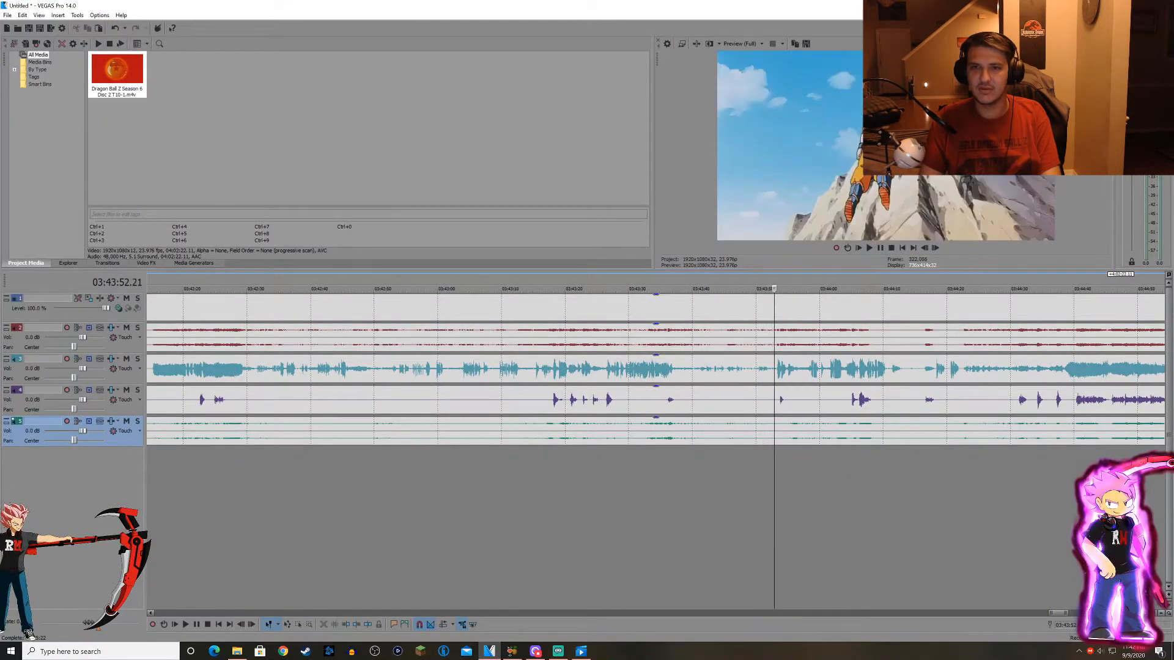
pyautogui.hotkey('alt', 'Right')
pyautogui.hotkey('alt', 'Right')
pyautogui.hotkey('alt', 'Right')
pyautogui.hotkey('alt', 'Right')
pyautogui.hotkey('alt', 'Right')
pyautogui.hotkey('alt', 'Right')
pyautogui.hotkey('alt', 'Right')
pyautogui.hotkey('alt', 'Right')
pyautogui.hotkey('alt', 'Right')
pyautogui.hotkey('alt', 'Right')
pyautogui.hotkey('alt', 'Right')
pyautogui.hotkey('alt', 'Right')
pyautogui.hotkey('alt', 'Right')
pyautogui.hotkey('alt', 'Right')
pyautogui.hotkey('alt', 'Right')
pyautogui.hotkey('alt', 'Right')
pyautogui.hotkey('alt', 'Right')
pyautogui.hotkey('alt', 'Right')
pyautogui.hotkey('alt', 'Right')
pyautogui.hotkey('alt', 'Right')
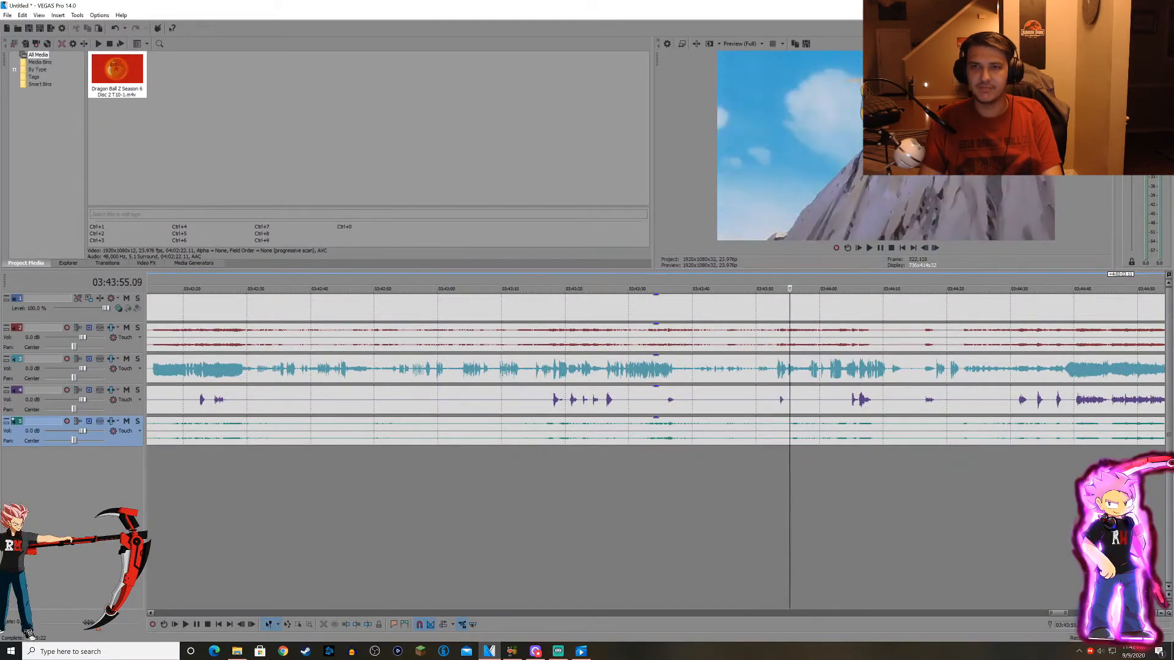
pyautogui.hotkey('alt', 'Right')
pyautogui.hotkey('alt', 'Right')
pyautogui.hotkey('alt', 'Right')
pyautogui.hotkey('alt', 'Right')
pyautogui.hotkey('alt', 'Right')
pyautogui.hotkey('alt', 'Right')
pyautogui.hotkey('alt', 'Right')
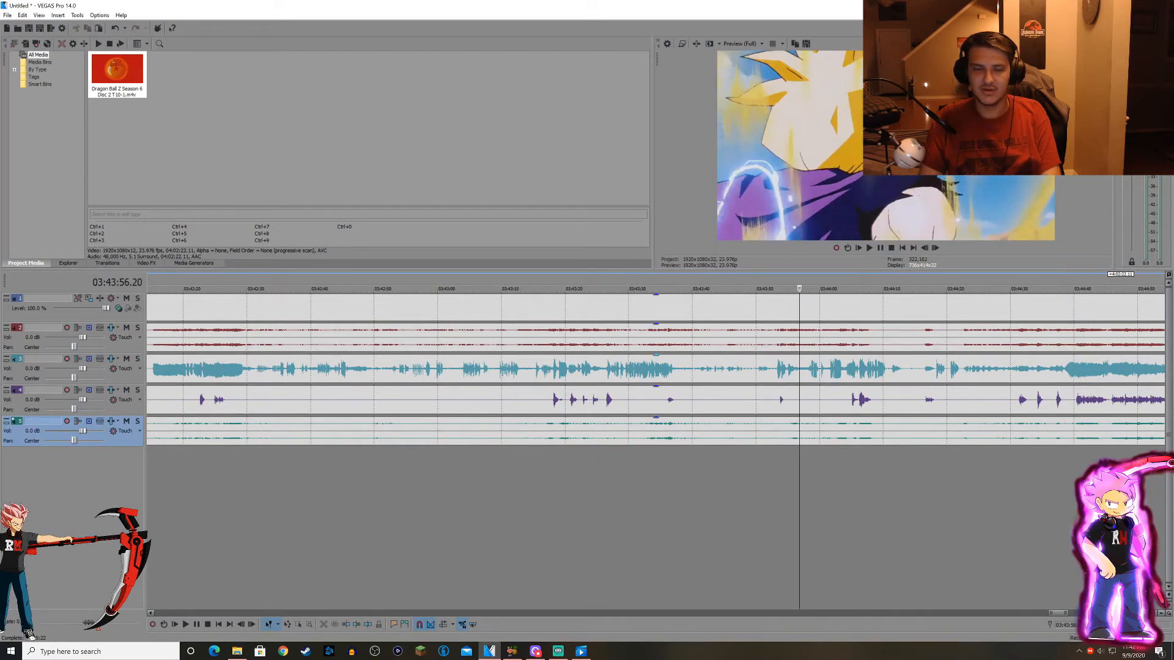
# Lower the volume of audio tracks 2, 4 and 5 to -Inf, leaving track 3 at 0.0 dB.
pyautogui.scroll(-3, 655, 501)
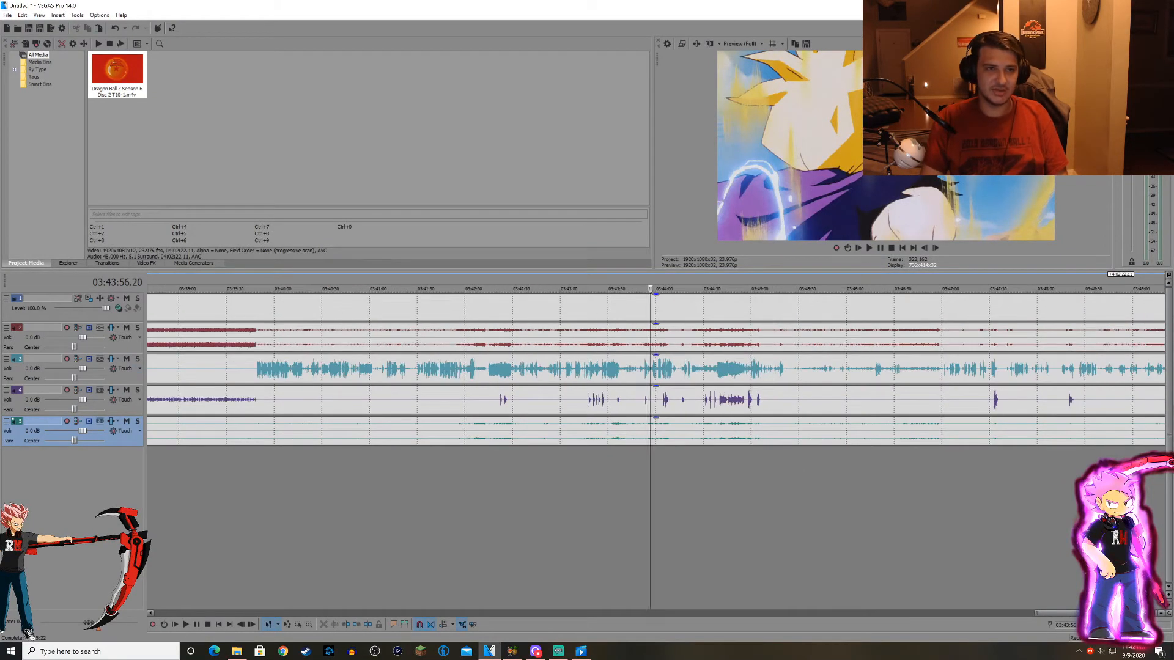
pyautogui.moveTo(71, 337); pyautogui.dragTo(45, 338)
pyautogui.scroll(-2, 656, 369)
pyautogui.moveTo(83, 431); pyautogui.dragTo(44, 431)
pyautogui.scroll(-2, 1101, 369)
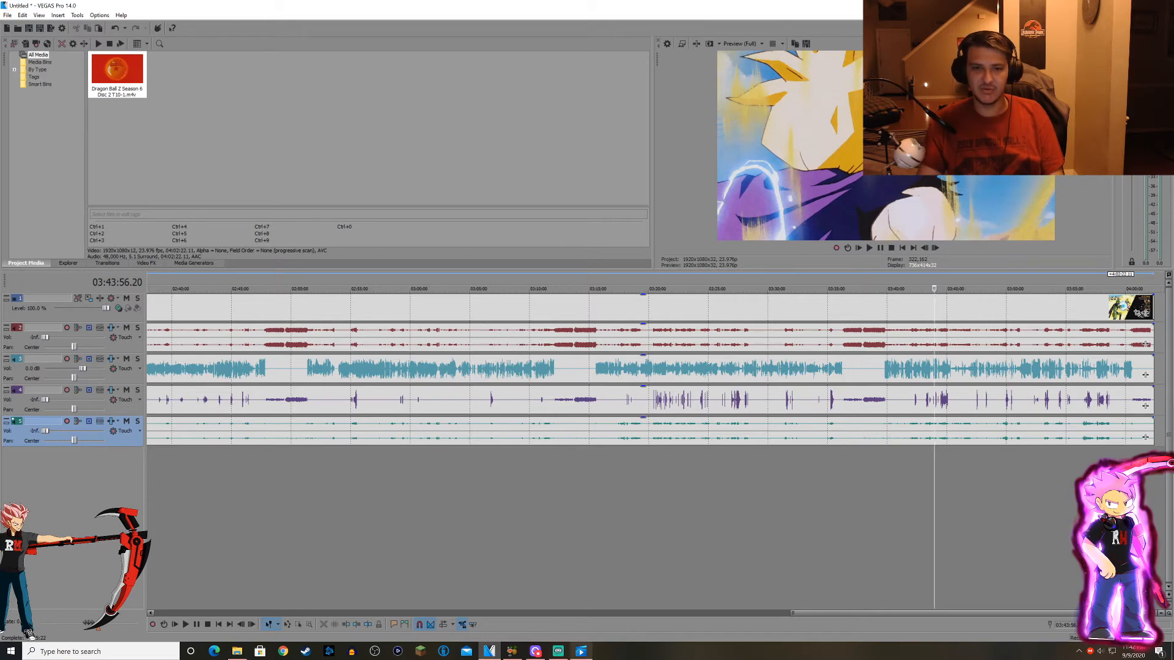
# Switch to the video player, shrink its window, and play the T10-1 scene from 3:43:59 with its full audio mix before pausing.
pyautogui.click(580, 651)
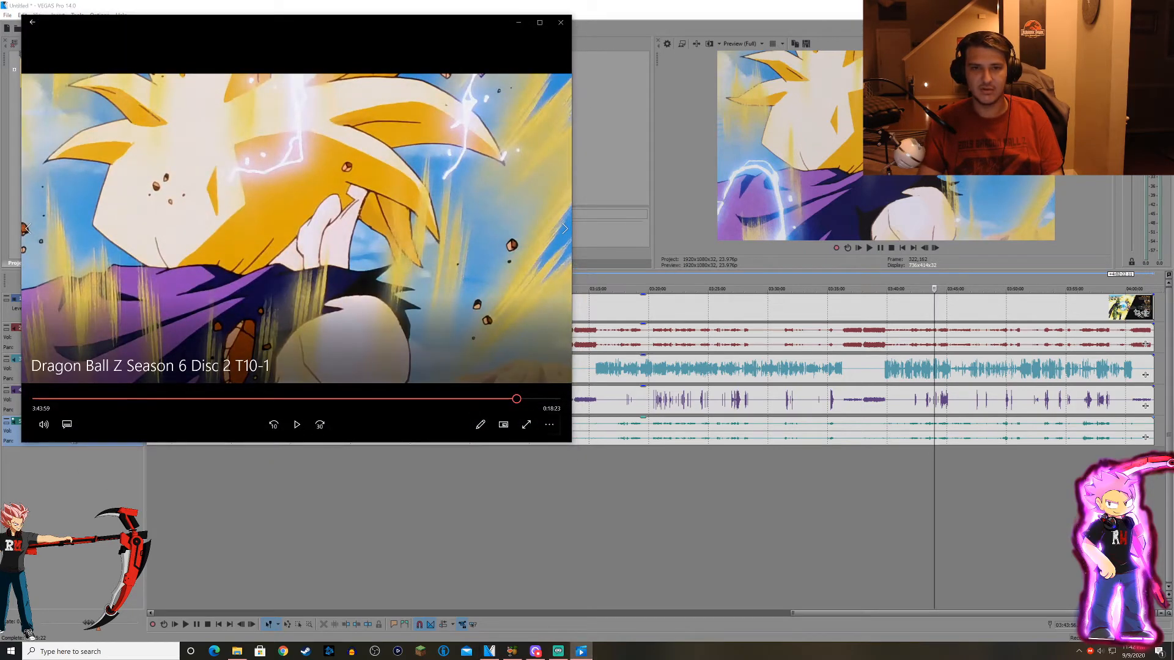
pyautogui.moveTo(572, 442); pyautogui.dragTo(436, 327)
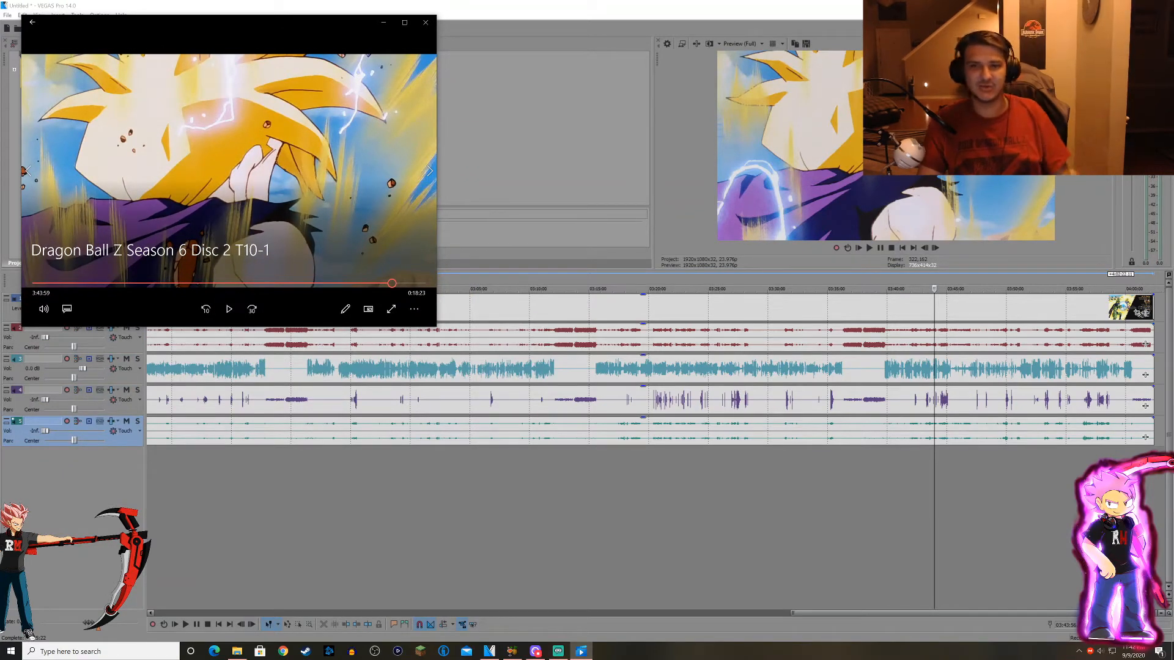
pyautogui.click(229, 309)
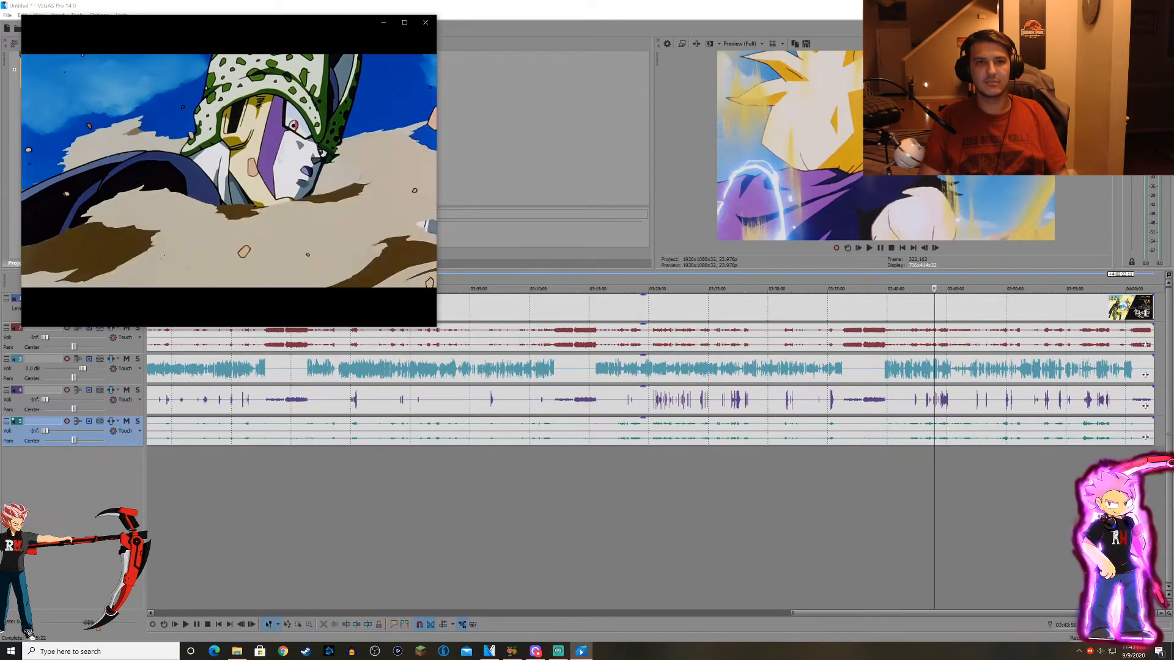
pyautogui.press('space')
# Return to the VEGAS Pro timeline and locate the start of the same scene at about 03:44:20.
pyautogui.scroll(3, 755, 514)
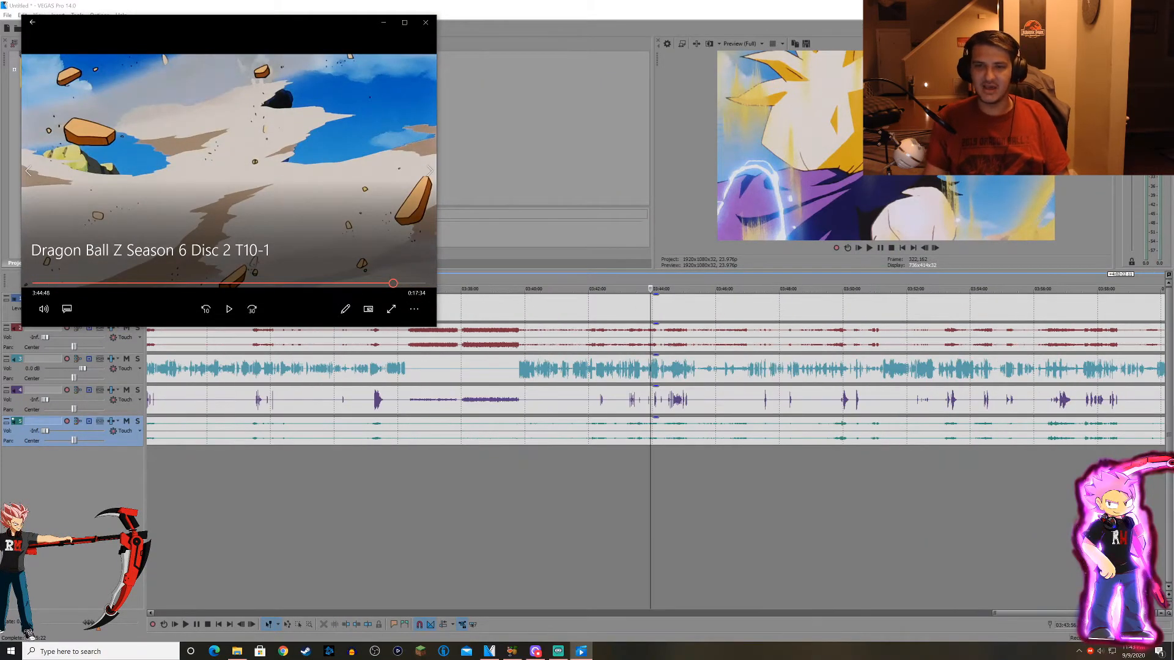
pyautogui.click(754, 513)
pyautogui.click(811, 514)
pyautogui.click(721, 513)
pyautogui.click(698, 514)
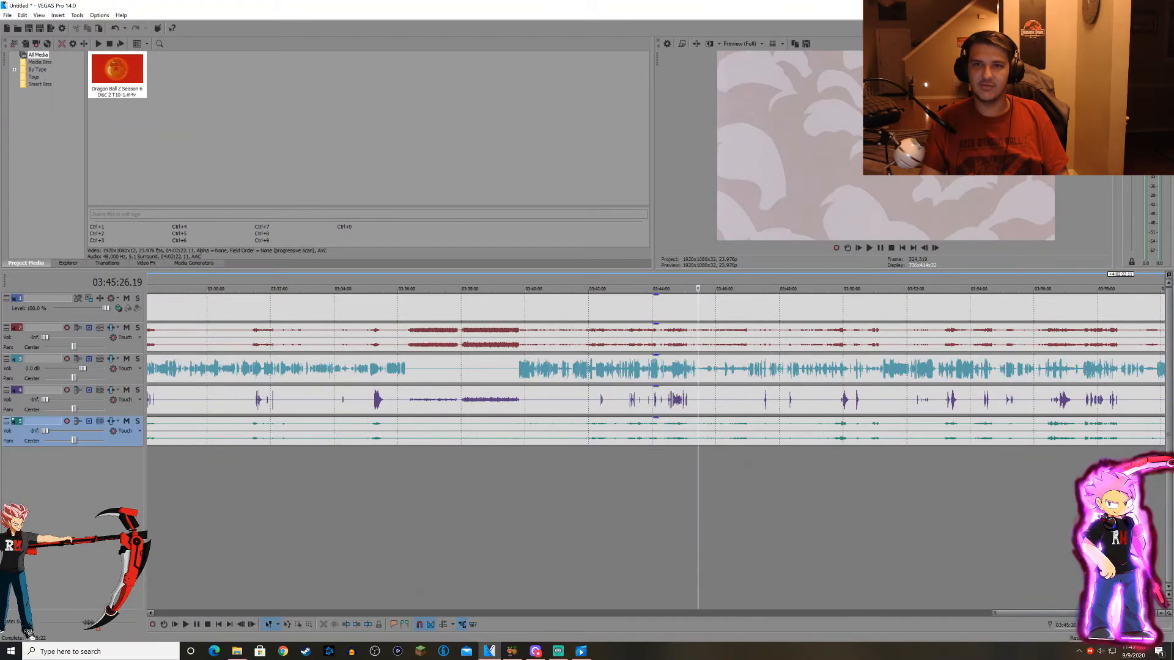
pyautogui.click(675, 514)
pyautogui.scroll(1, 675, 514)
pyautogui.click(559, 513)
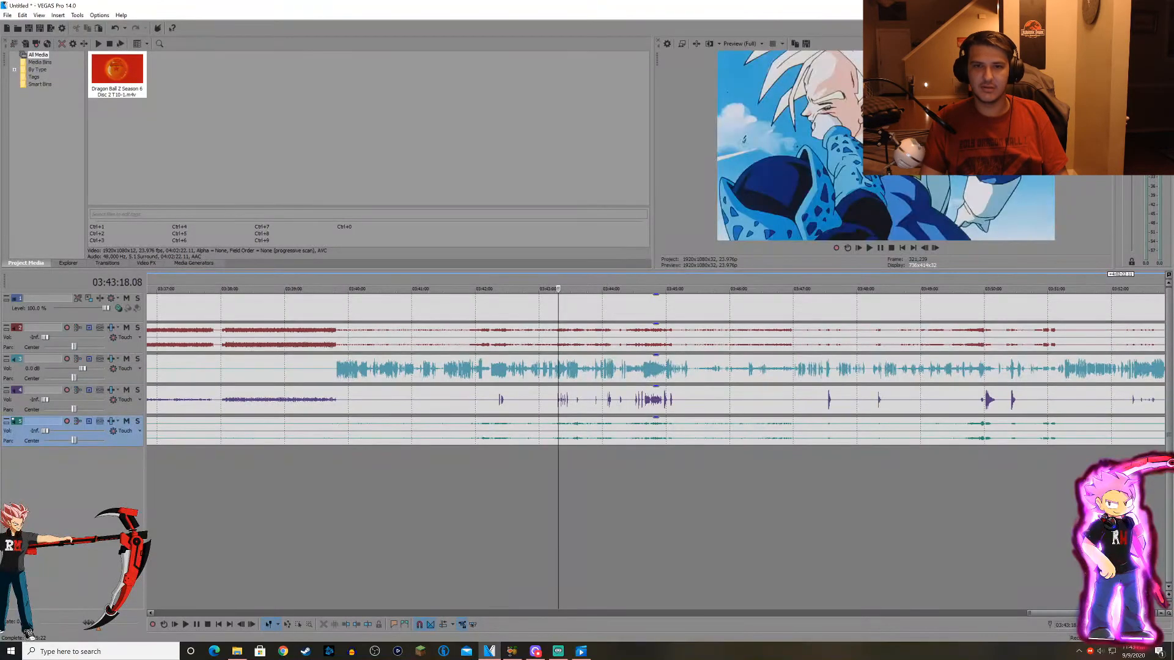
pyautogui.click(573, 514)
pyautogui.click(584, 514)
pyautogui.click(600, 514)
pyautogui.scroll(2, 600, 513)
pyautogui.click(622, 513)
pyautogui.click(645, 514)
pyautogui.click(663, 514)
pyautogui.click(738, 513)
pyautogui.scroll(-1, 738, 514)
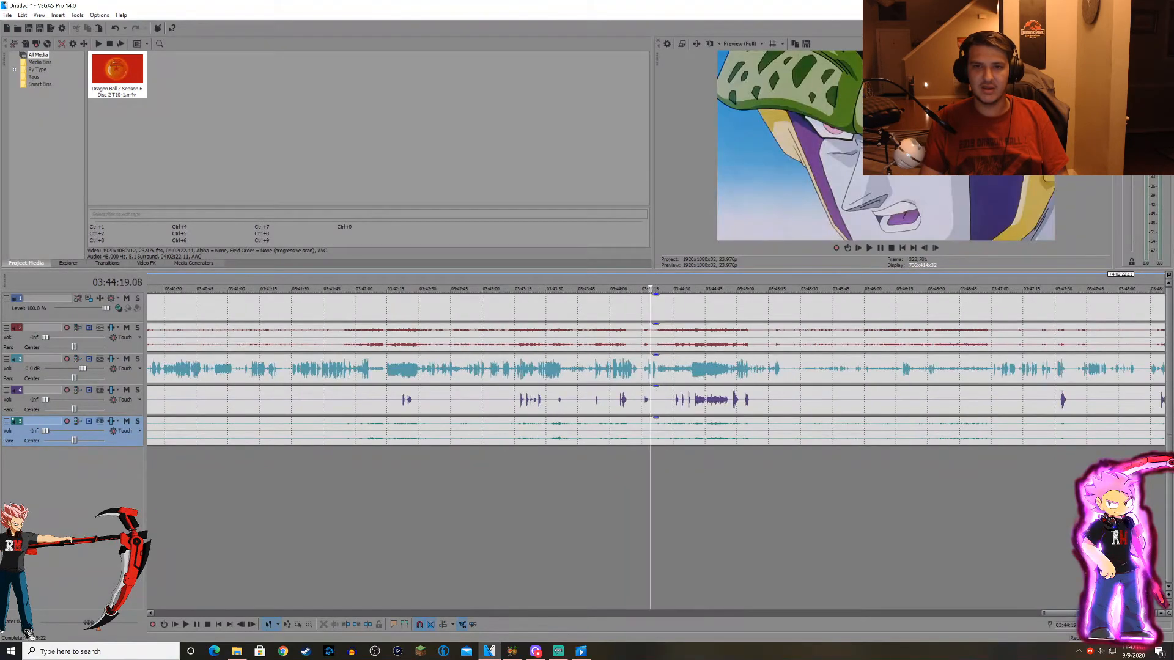
pyautogui.click(704, 513)
pyautogui.click(688, 514)
pyautogui.moveTo(683, 513); pyautogui.dragTo(680, 513)
pyautogui.click(669, 513)
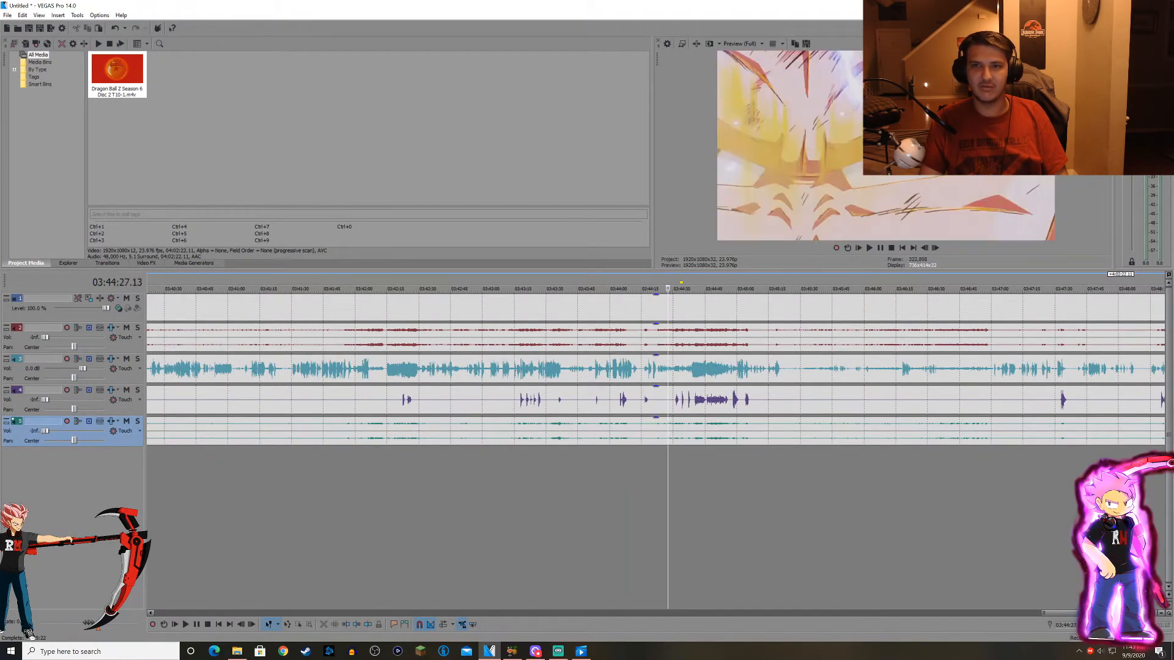
pyautogui.click(661, 514)
pyautogui.click(651, 513)
pyautogui.scroll(2, 652, 514)
pyautogui.click(641, 514)
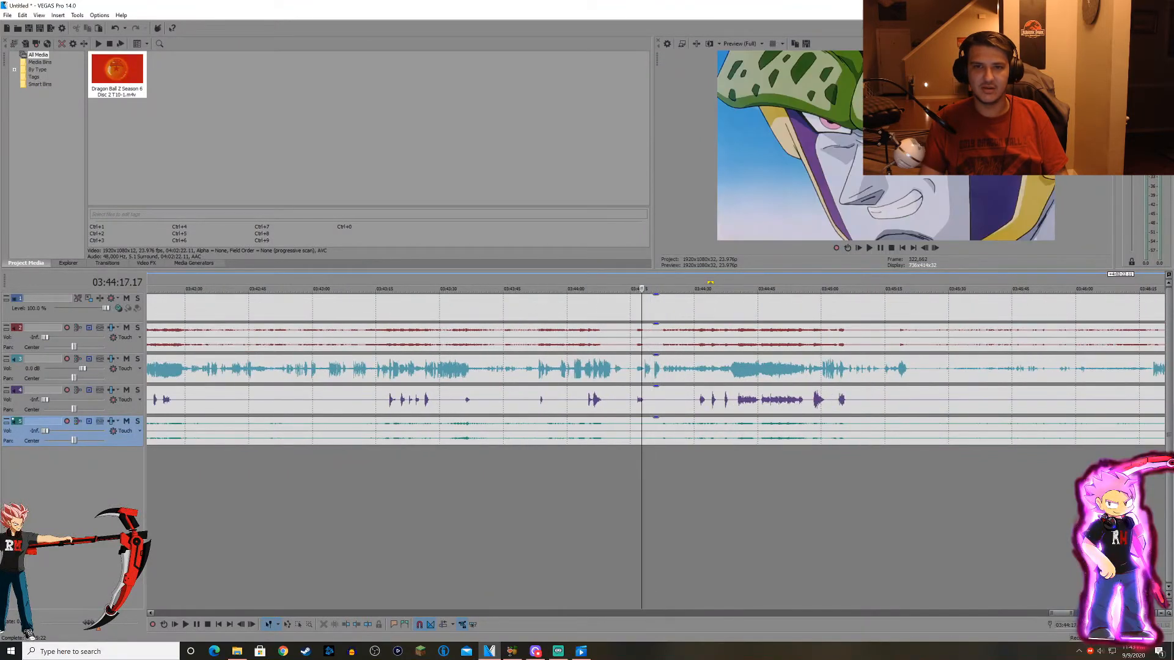
pyautogui.click(648, 513)
pyautogui.click(654, 514)
pyautogui.click(657, 513)
pyautogui.click(661, 514)
# Play the scene with only audio track 3 audible and pause playback at about 03:44:57.
pyautogui.press('space')
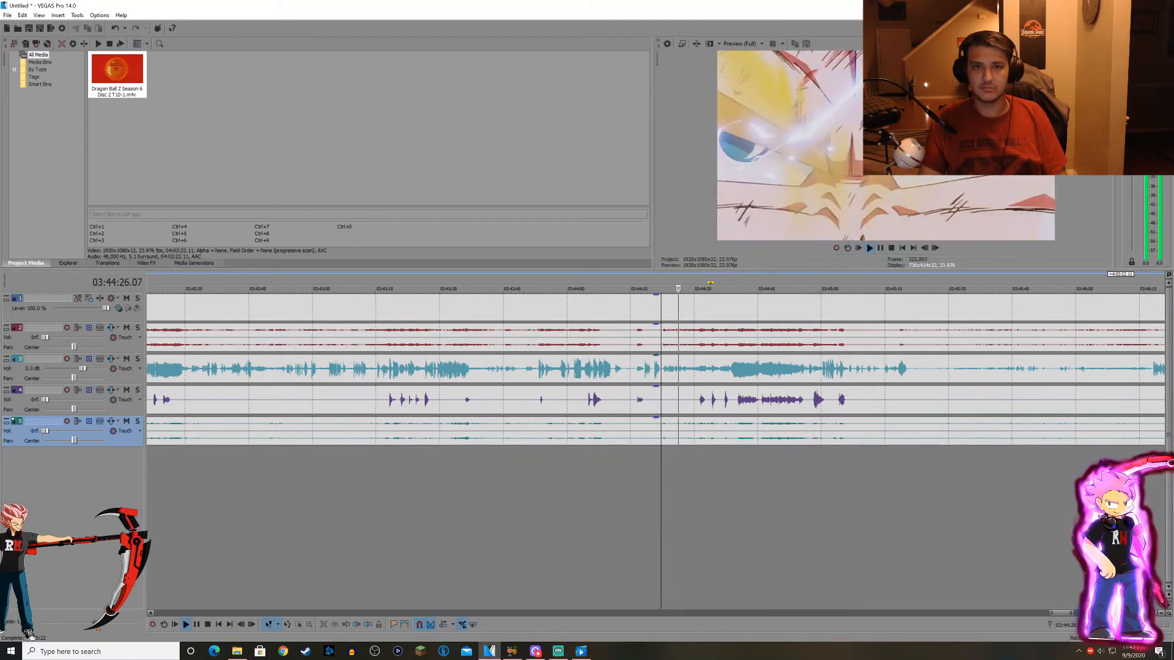
pyautogui.scroll(-1, 656, 453)
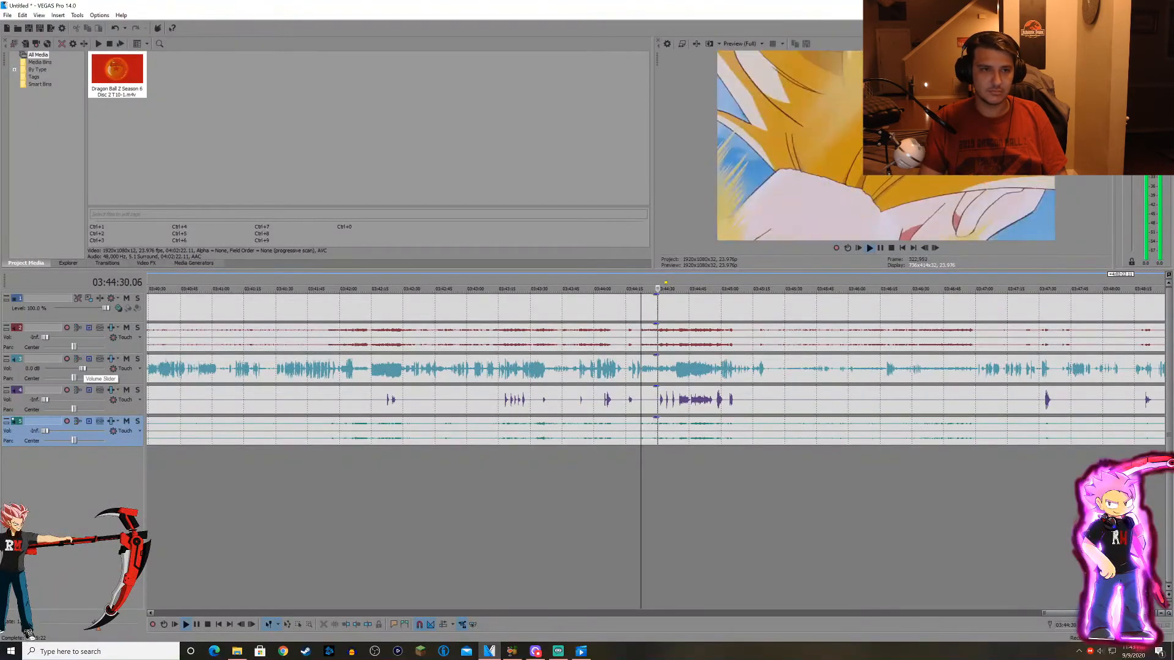
pyautogui.scroll(-1, 655, 366)
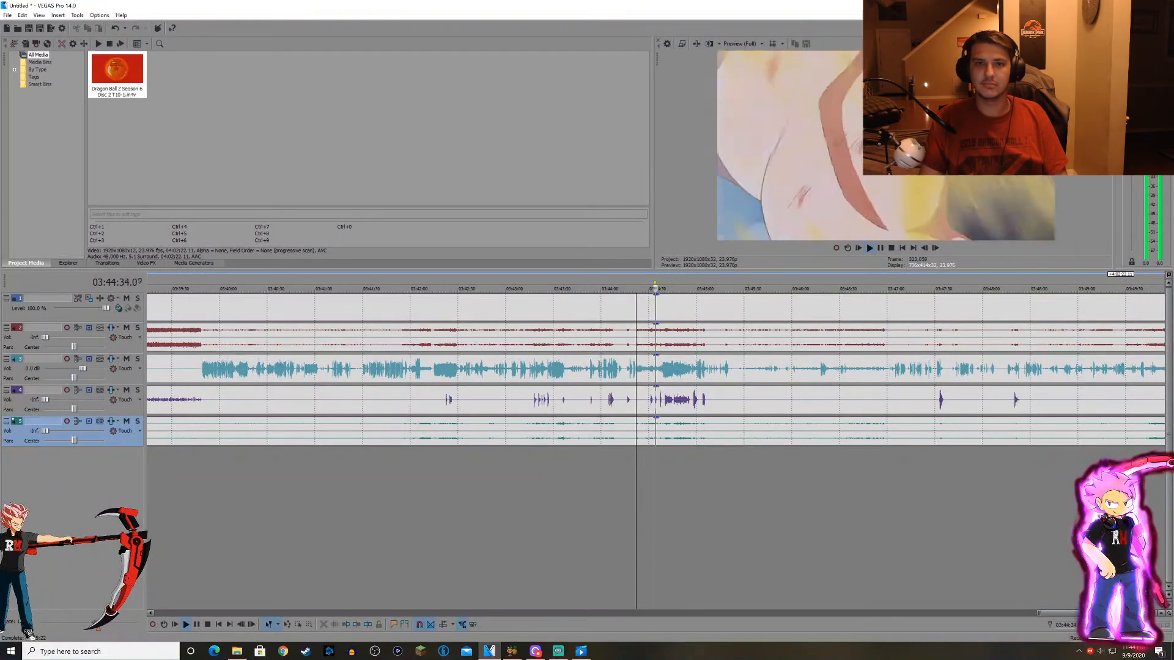
pyautogui.scroll(2, 656, 366)
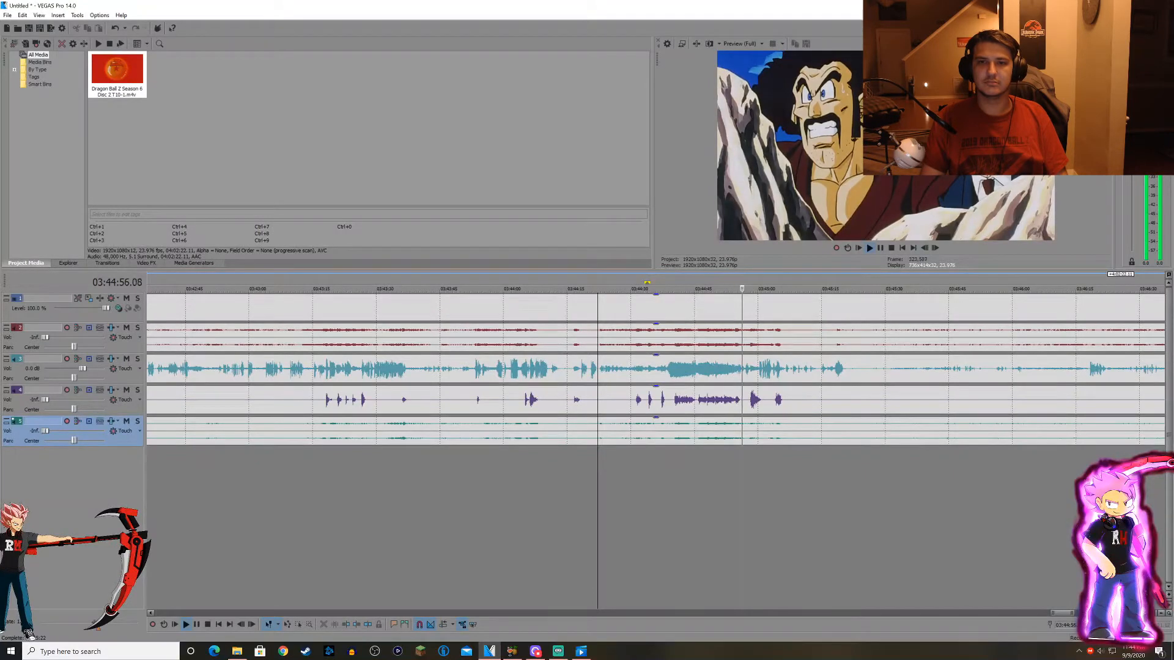
pyautogui.press('Return')
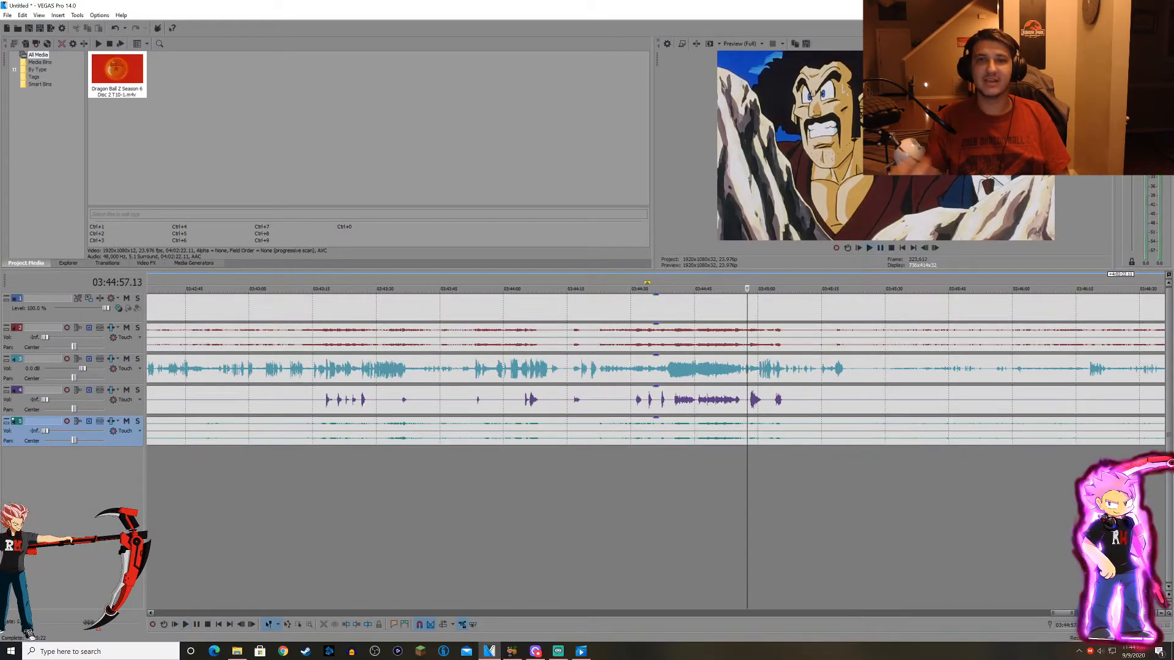
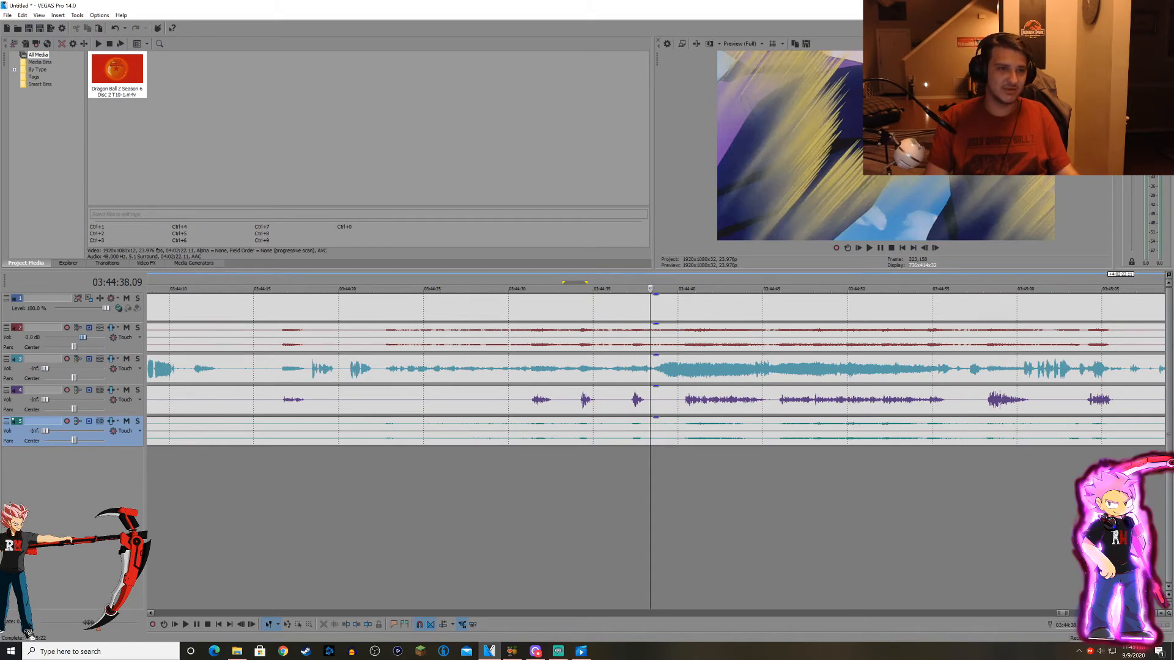
# Play the scene from about 03:44:34 with only audio track 2 audible and stop at about 03:44:47.
pyautogui.scroll(-1, 617, 453)
pyautogui.click(618, 452)
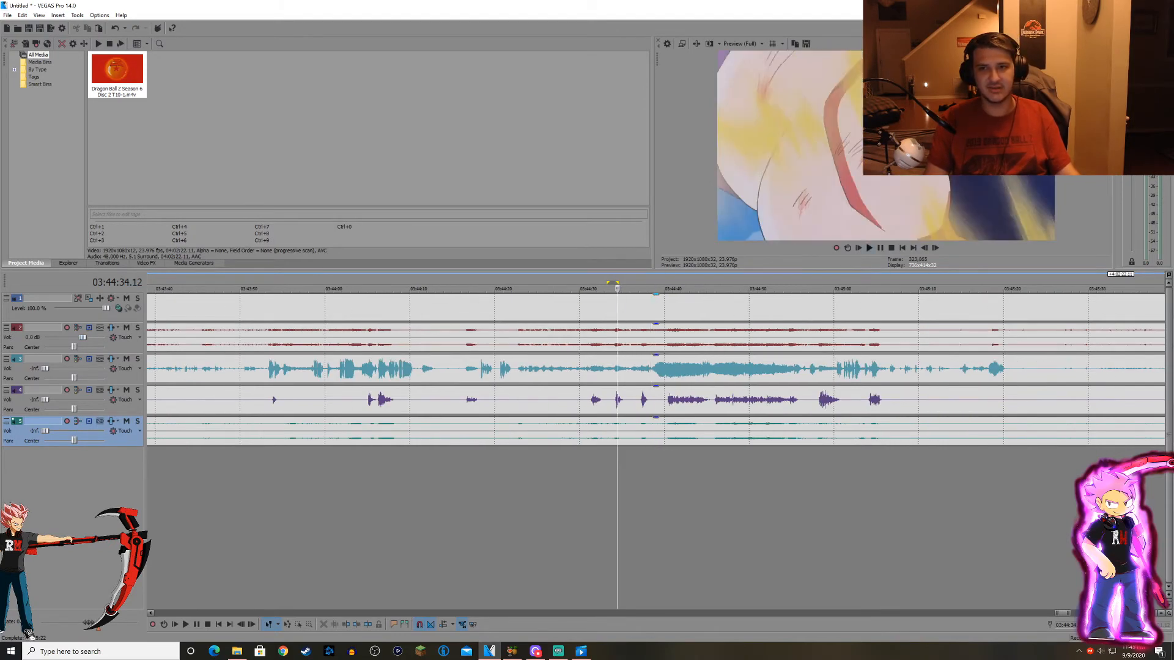
pyautogui.press('space')
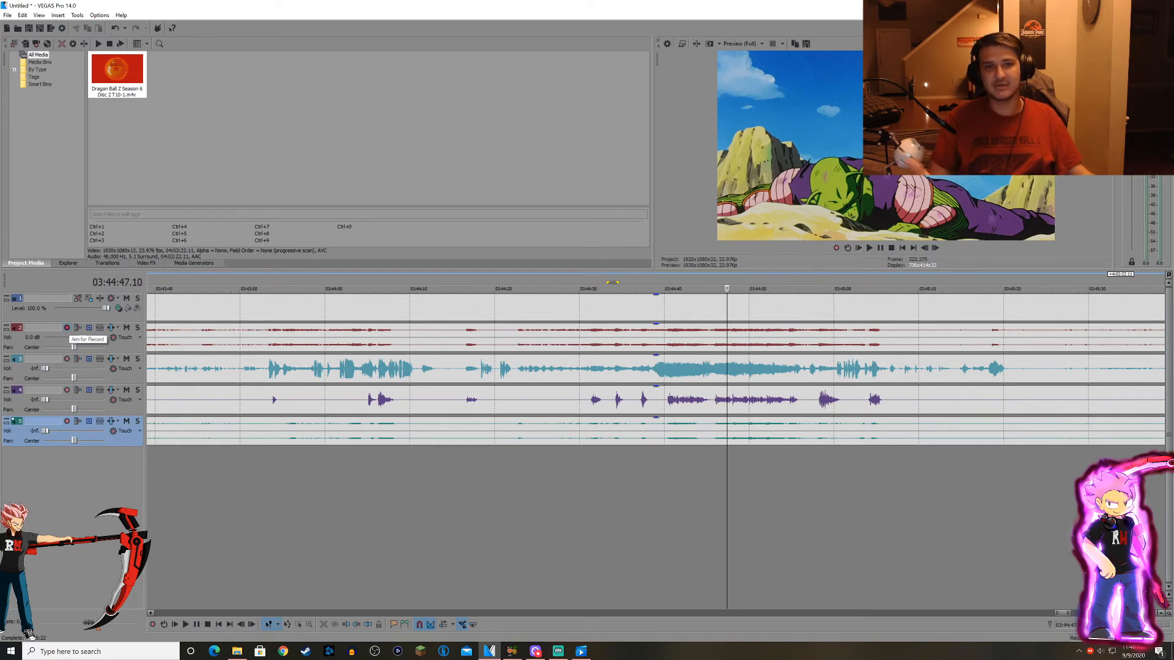
# Lower audio track 2 to -Inf, raise track 4 to 0.0 dB, and play the scene from about 03:44:39 with only track 4 audible.
pyautogui.scroll(-3, 605, 380)
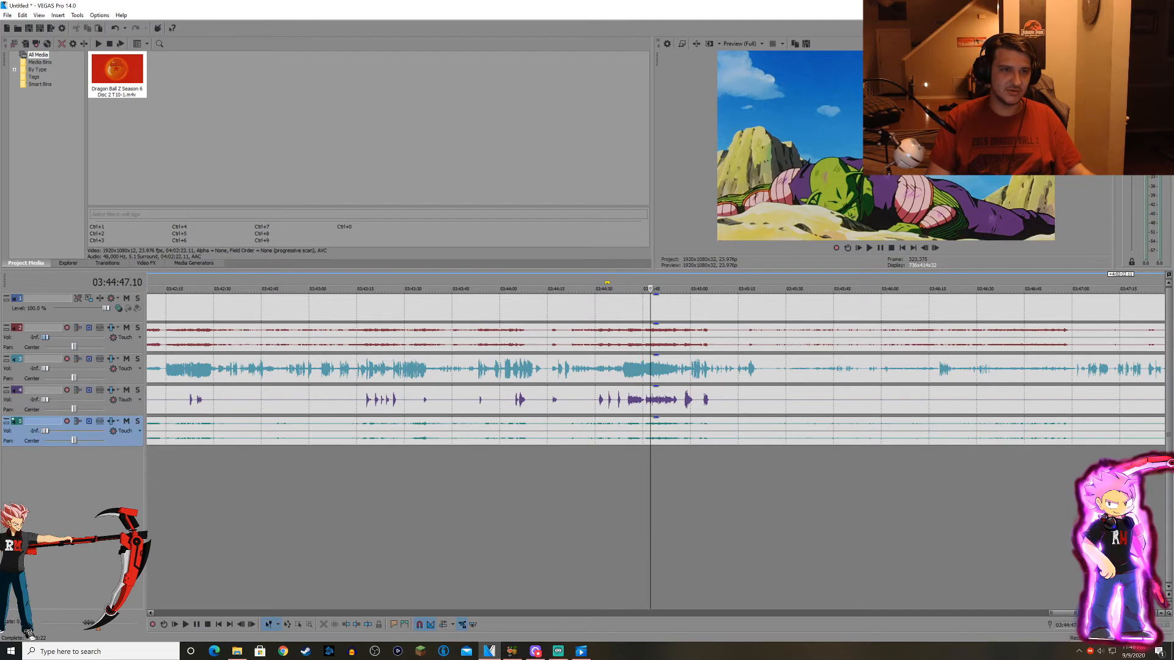
pyautogui.moveTo(44, 399); pyautogui.dragTo(48, 399)
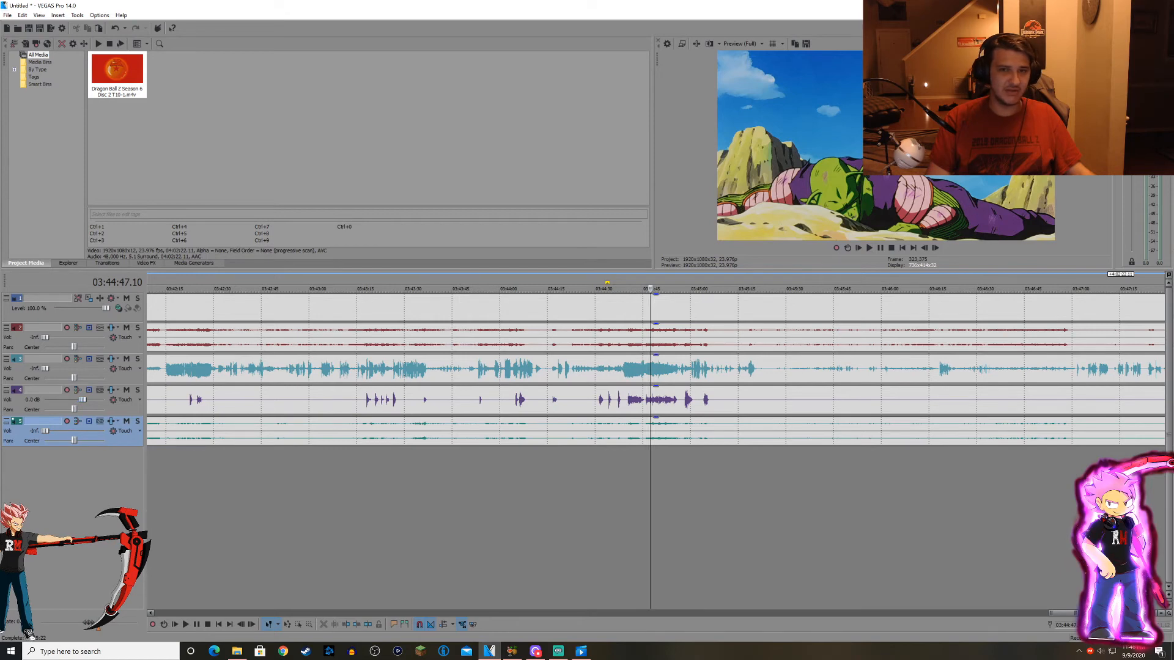
pyautogui.scroll(6, 651, 367)
pyautogui.scroll(-6, 651, 367)
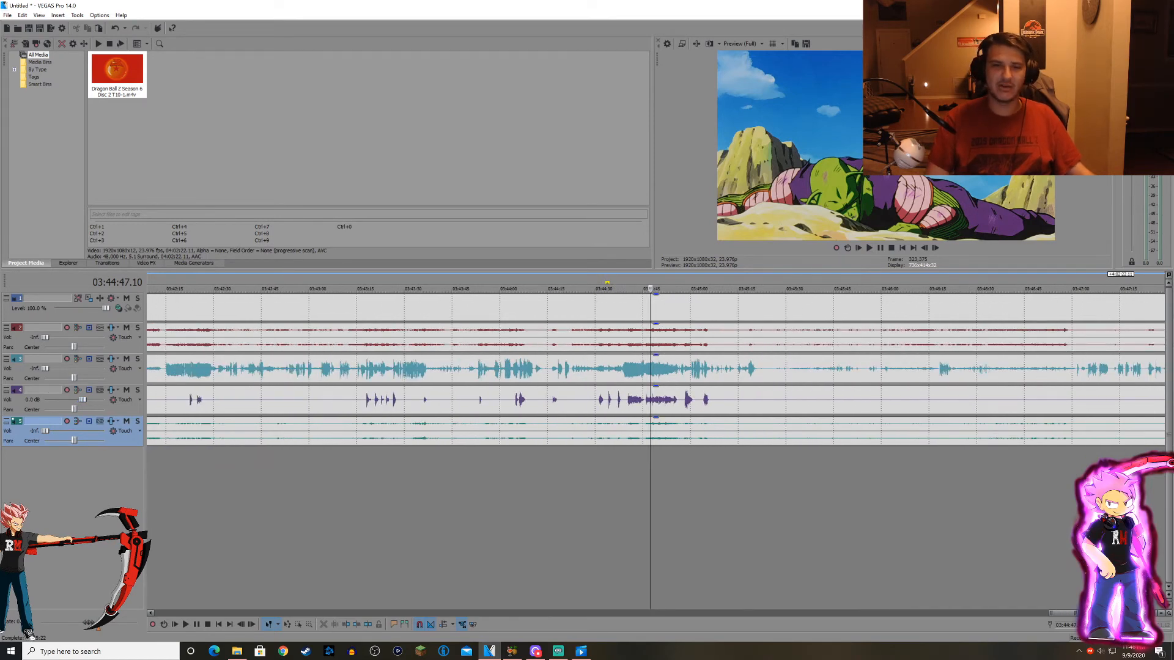
pyautogui.click(629, 489)
pyautogui.scroll(5, 629, 489)
pyautogui.click(637, 489)
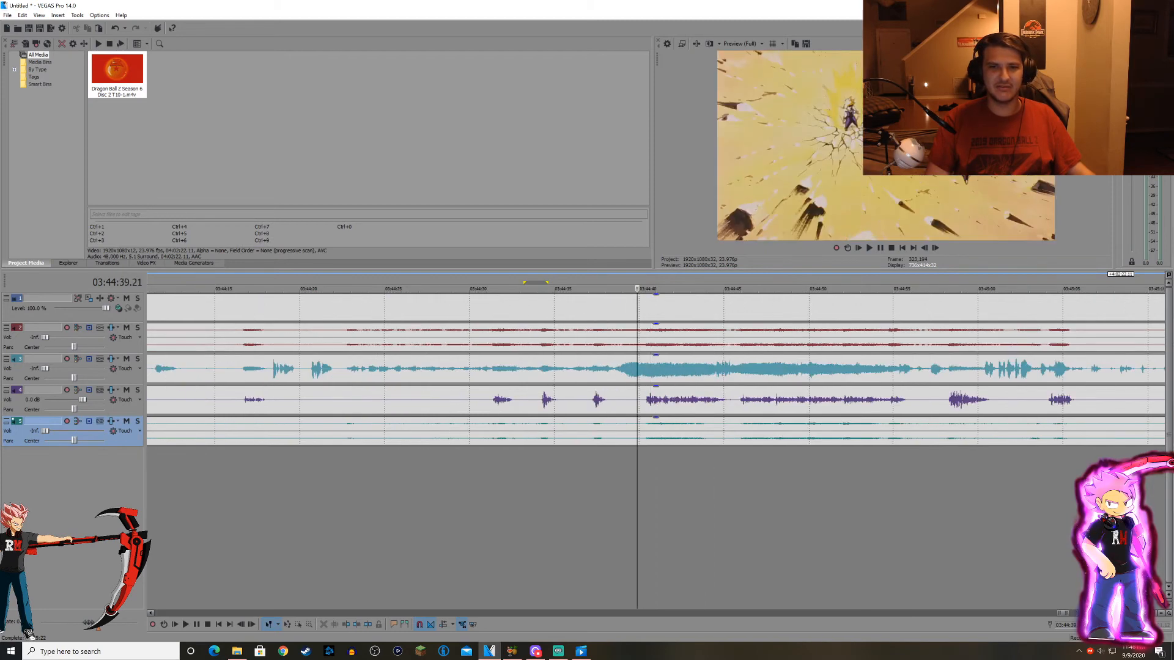
pyautogui.press('space')
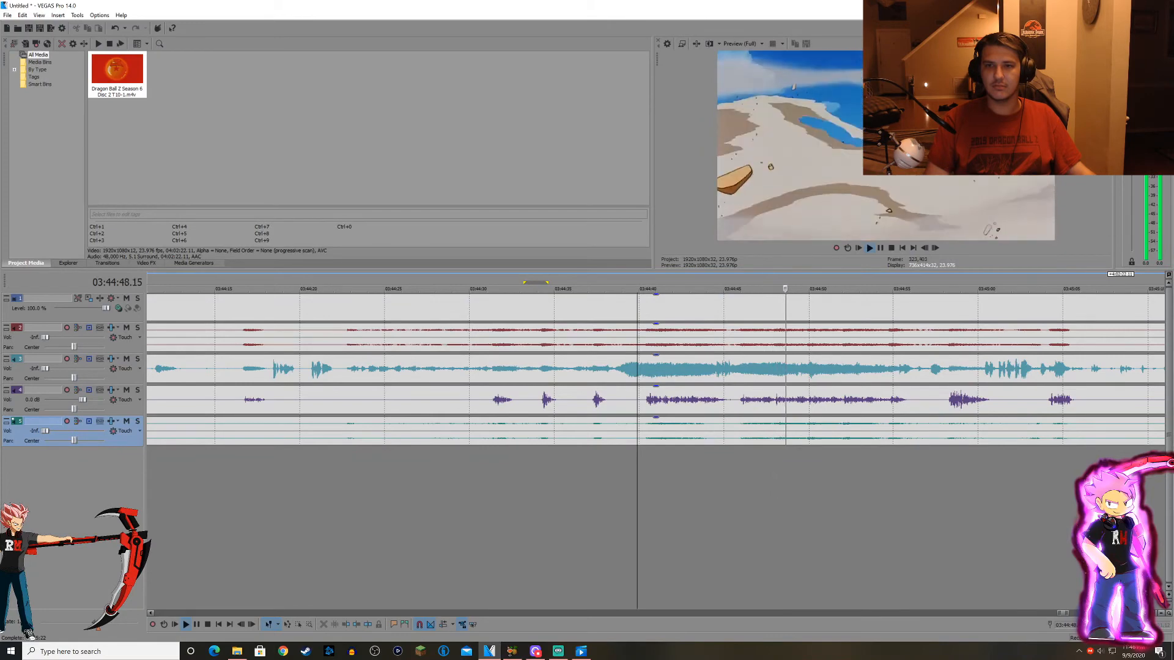
pyautogui.click(920, 489)
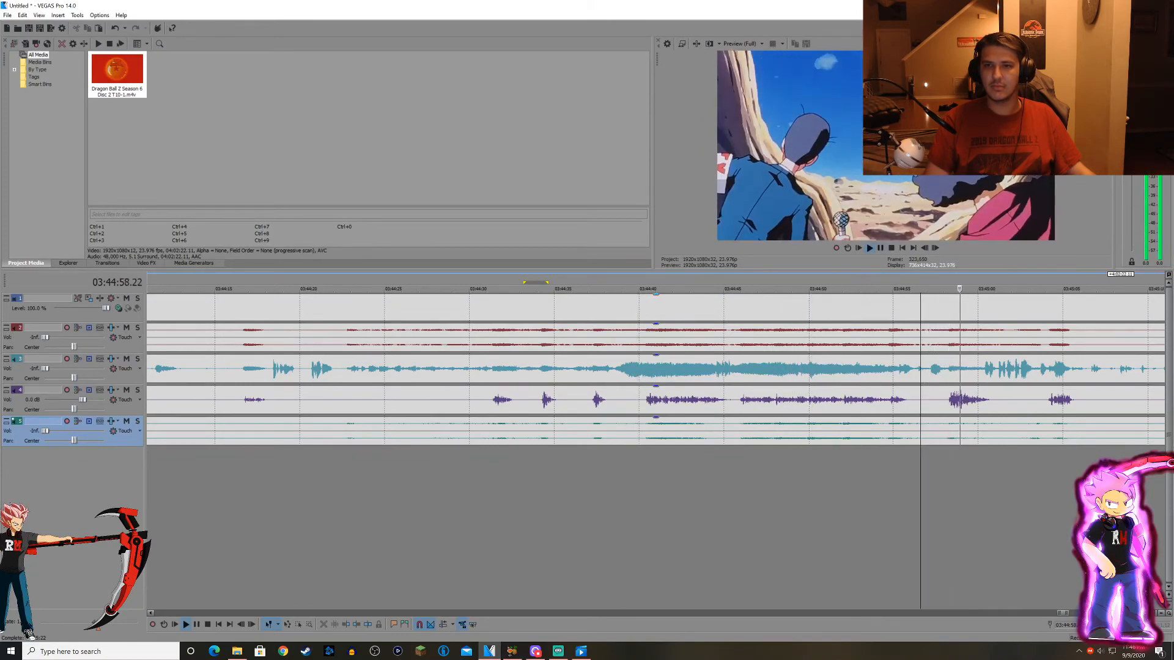
pyautogui.click(789, 489)
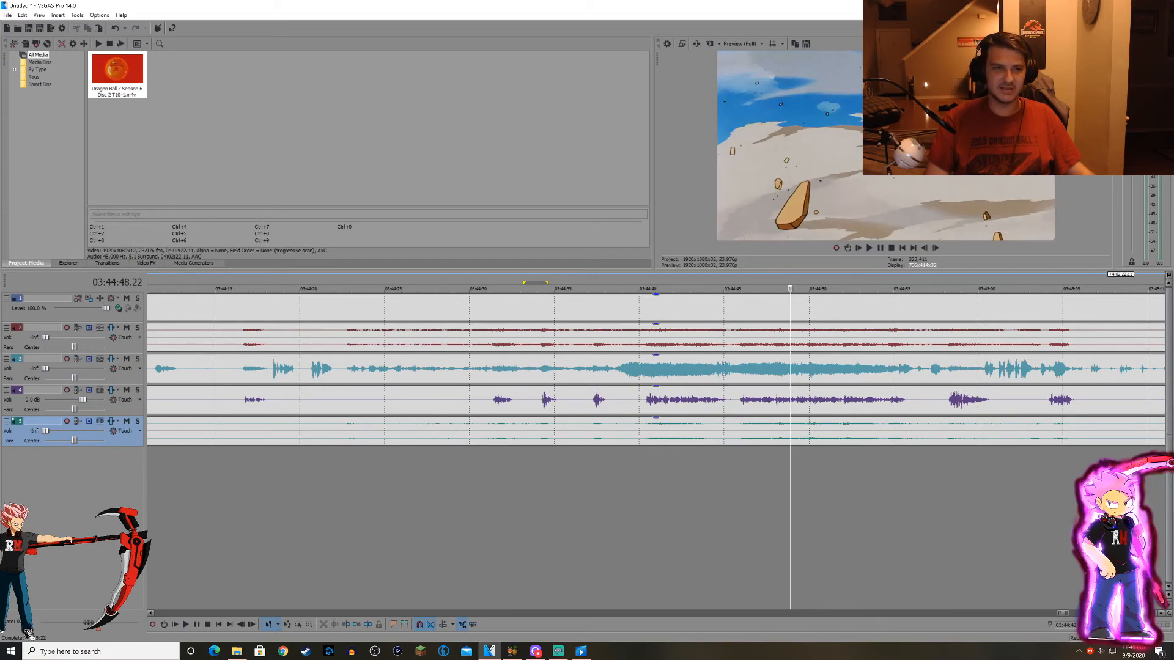
# Raise audio track 3 to 0.0 dB and play the scene with tracks 3 and 4 audible, pausing at about 03:44:47.
pyautogui.moveTo(44, 369); pyautogui.dragTo(53, 369)
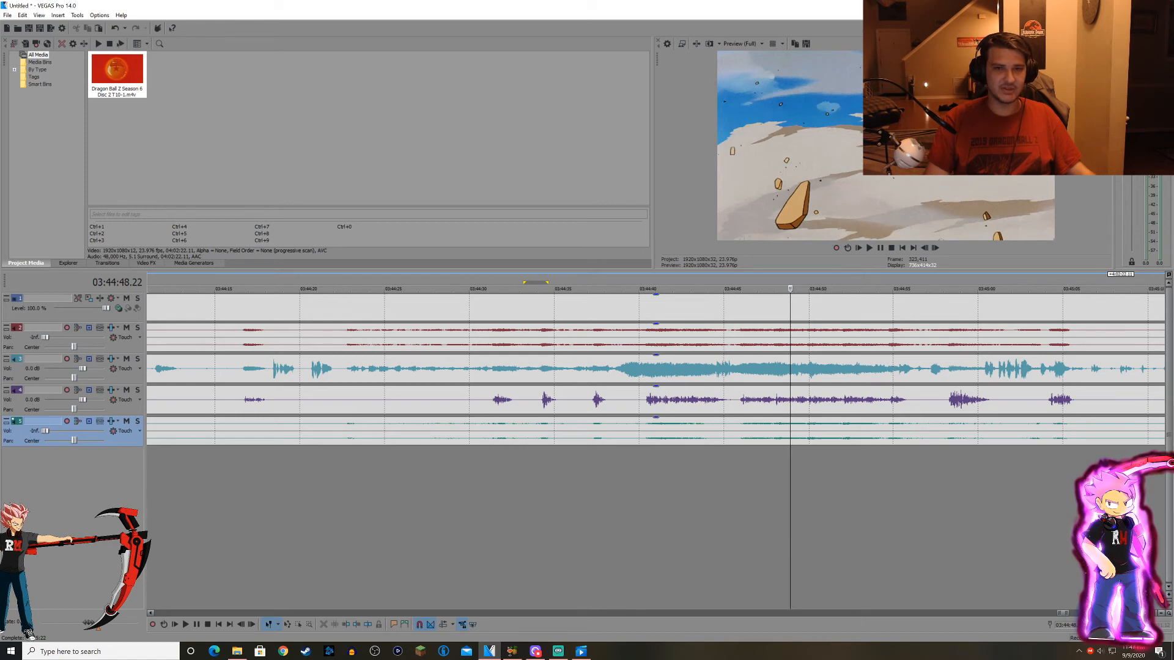
pyautogui.click(674, 489)
pyautogui.click(641, 489)
pyautogui.click(869, 248)
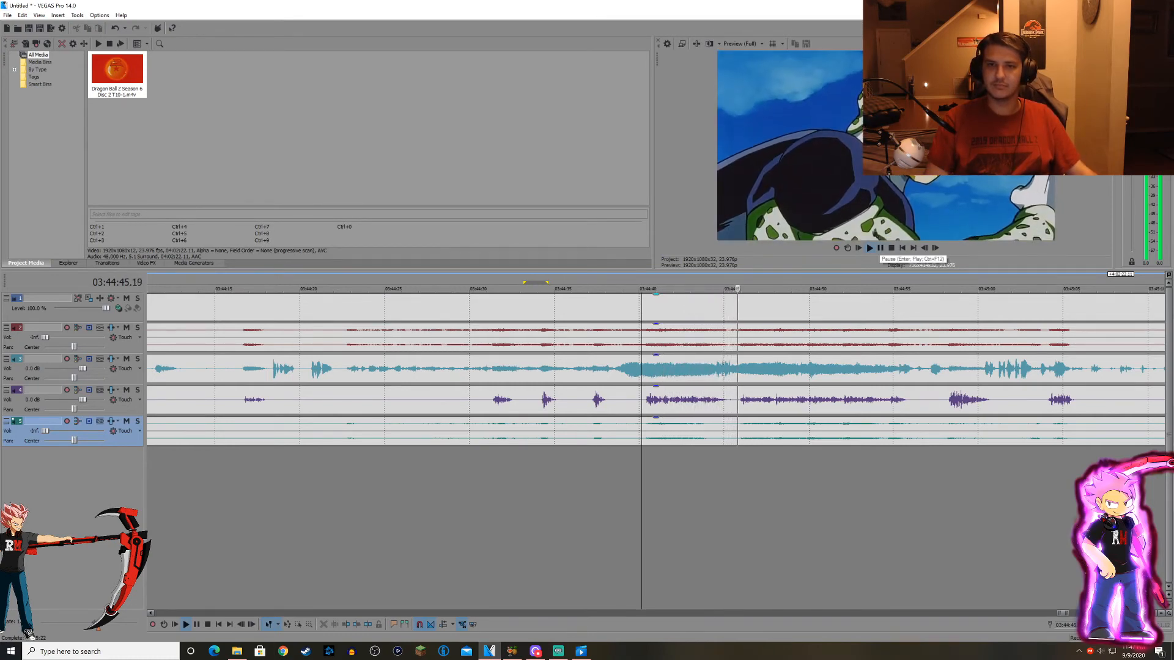
pyautogui.click(880, 248)
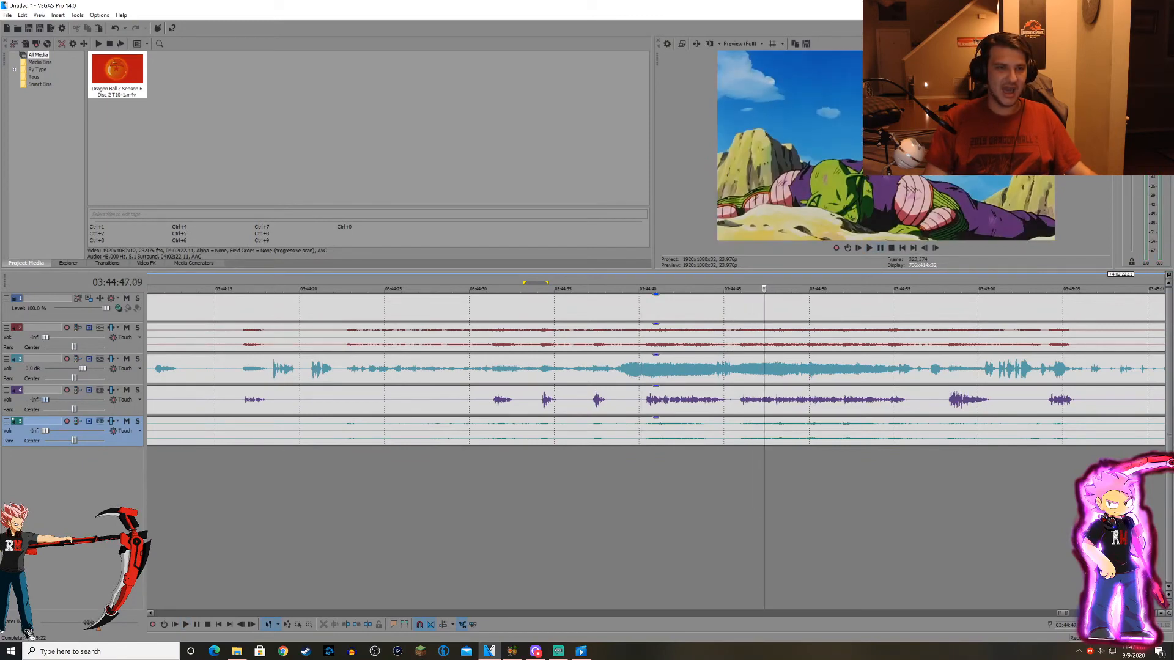
# Lower audio track 3 to -Inf, raise track 5 to 0.0 dB, and play the scene with only track 5 audible until about 03:44:46.
pyautogui.moveTo(83, 368); pyautogui.dragTo(75, 368)
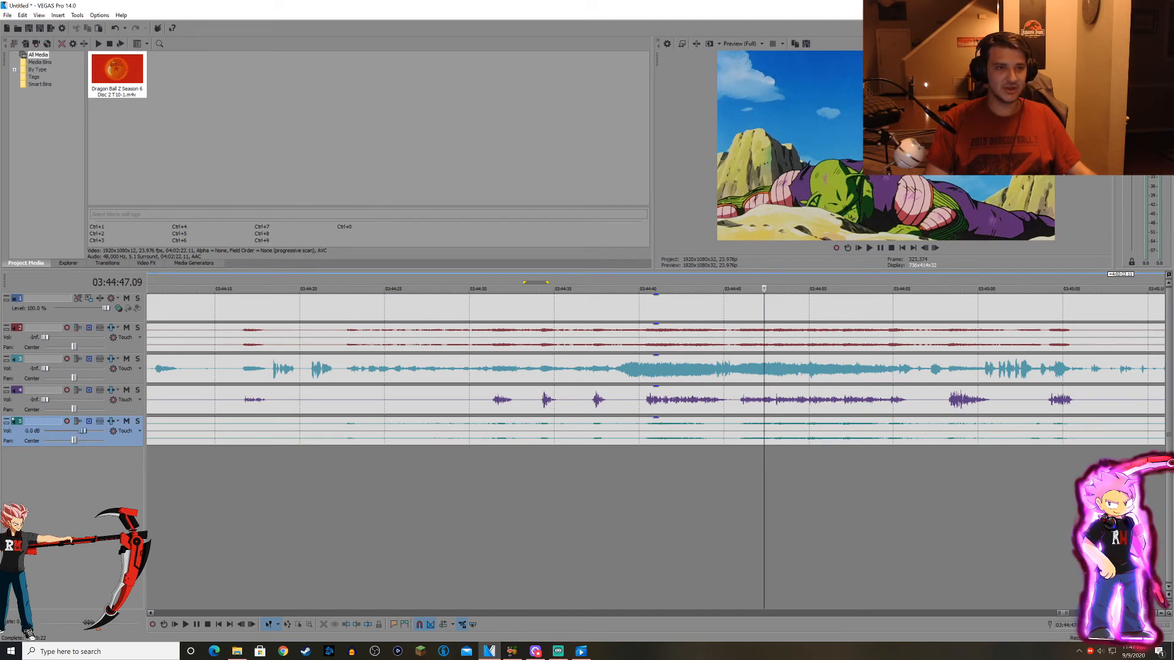
pyautogui.scroll(-2, 656, 431)
pyautogui.click(511, 431)
pyautogui.click(584, 431)
pyautogui.click(594, 431)
pyautogui.press('space')
pyautogui.scroll(2, 655, 431)
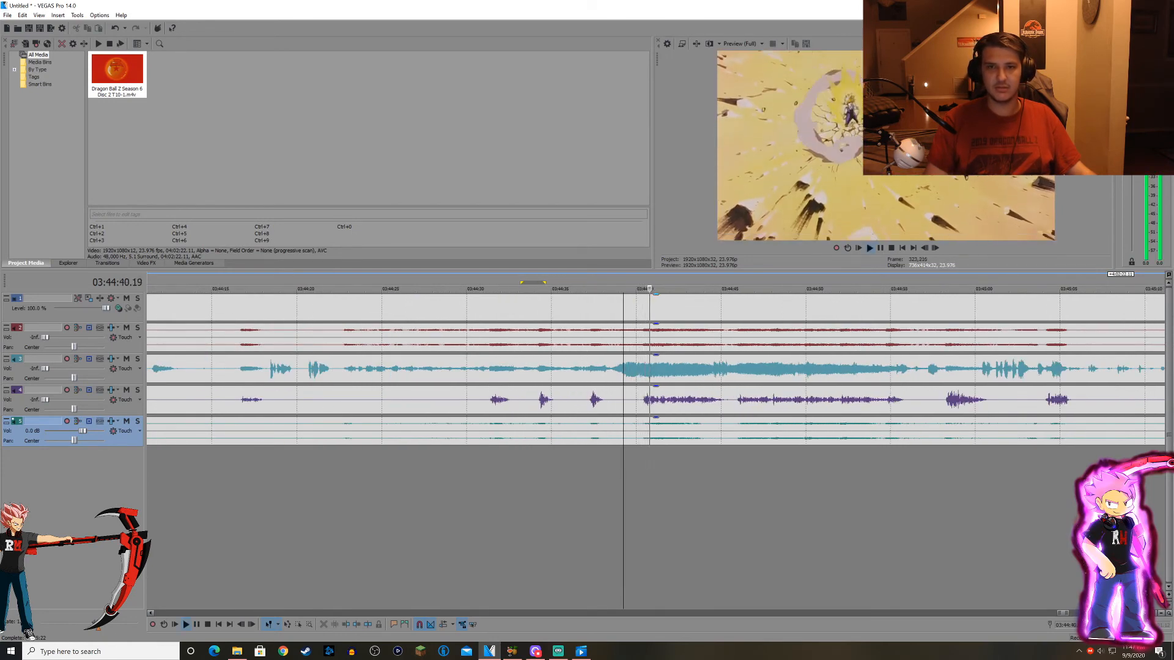
pyautogui.scroll(-2, 655, 431)
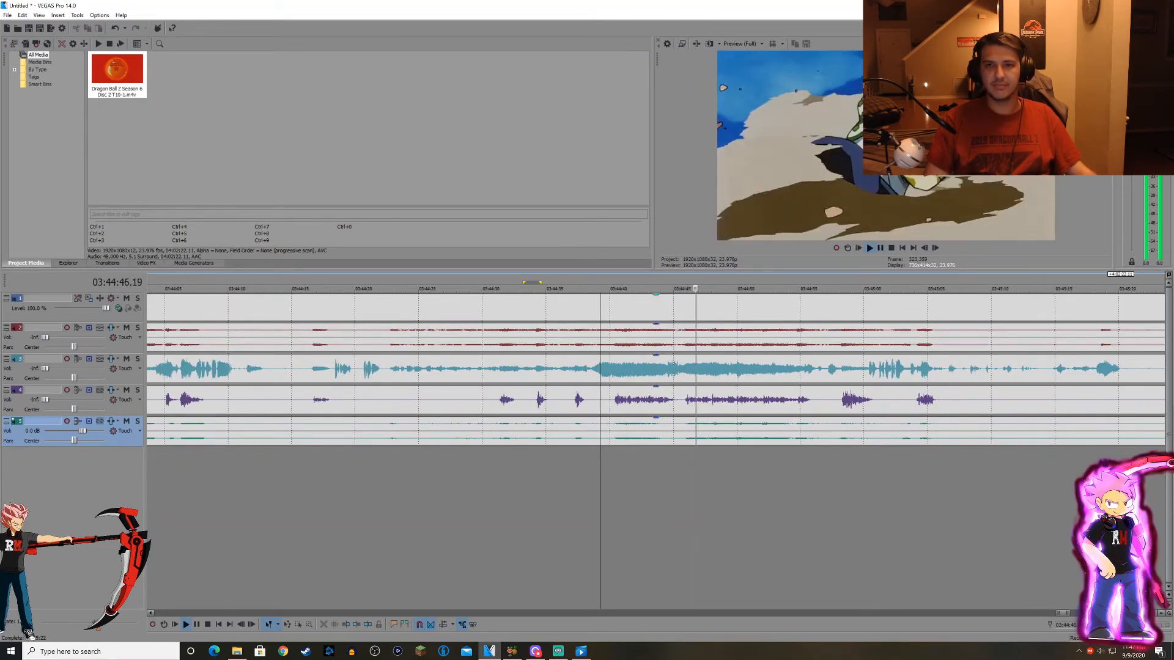
pyautogui.scroll(3, 655, 432)
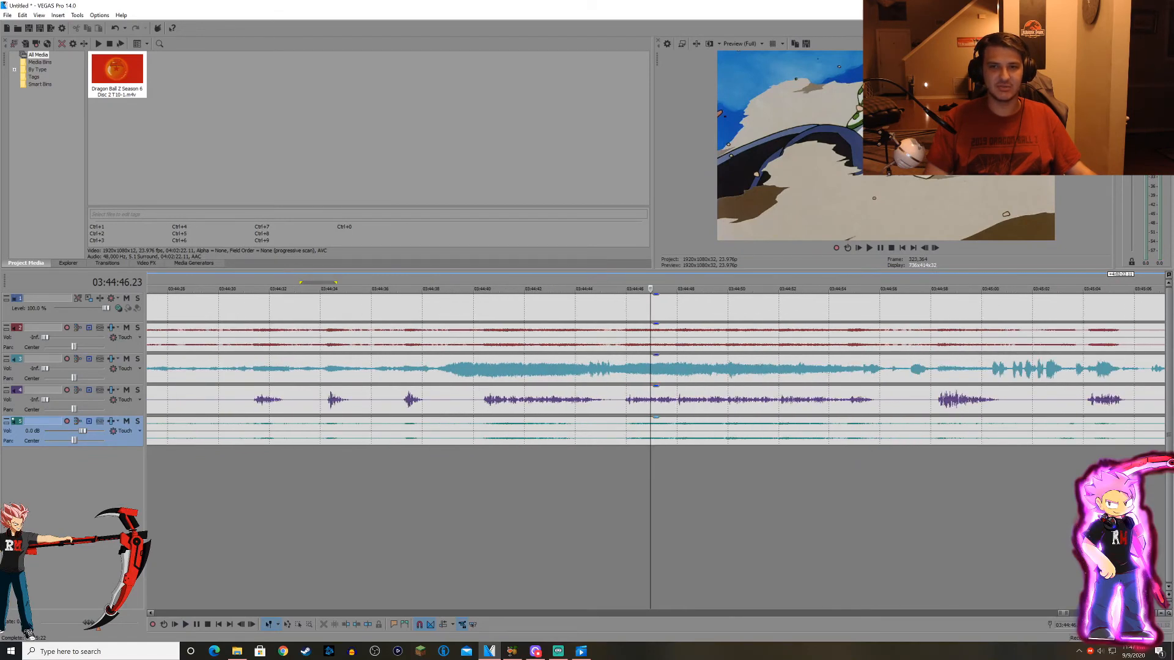
# Raise audio track 2 to 0.0 dB and play the scene from about 03:44:38 with tracks 2 and 5 audible, without the voices.
pyautogui.scroll(-4, 656, 431)
pyautogui.moveTo(45, 337); pyautogui.dragTo(53, 338)
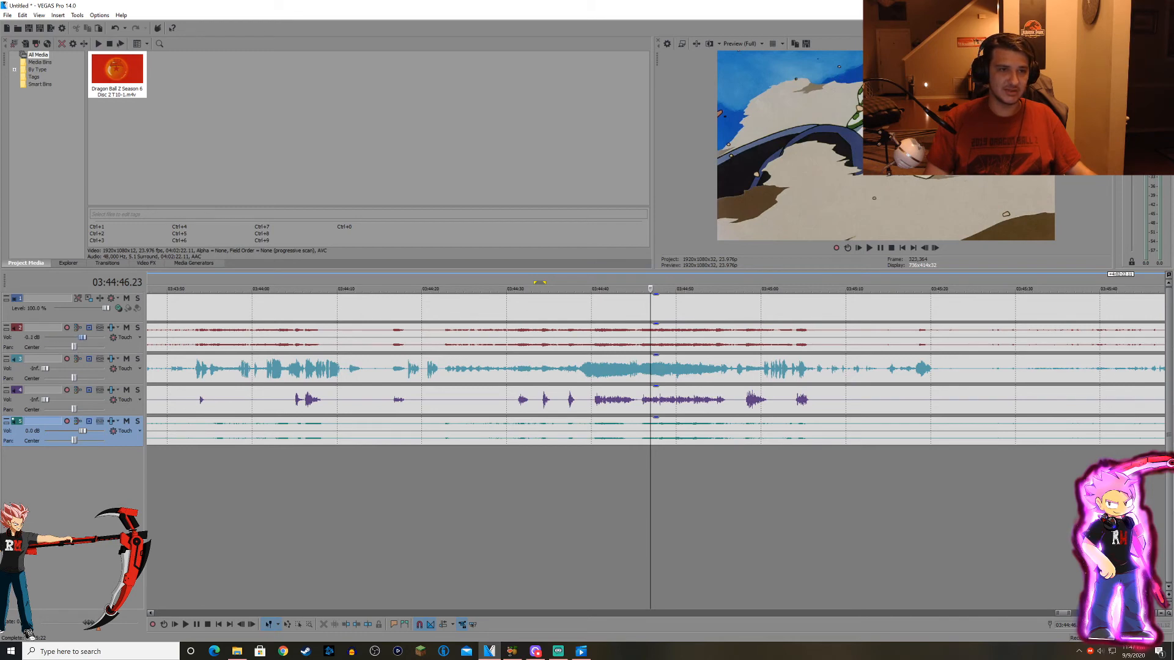
pyautogui.click(574, 483)
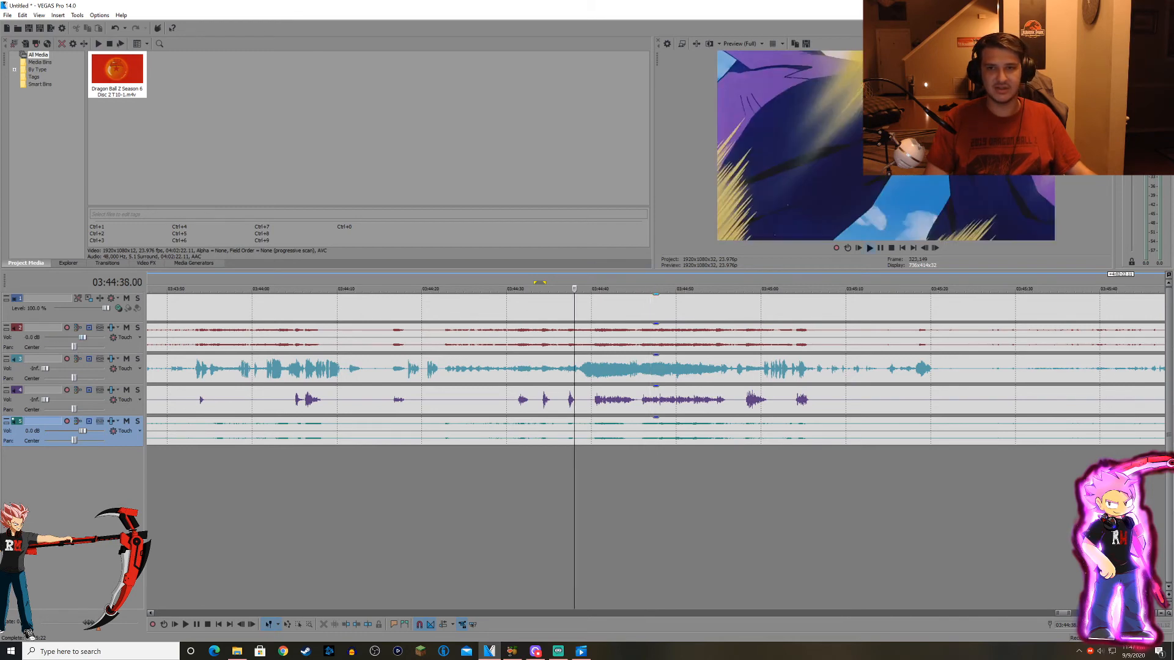
pyautogui.press('space')
pyautogui.scroll(4, 575, 483)
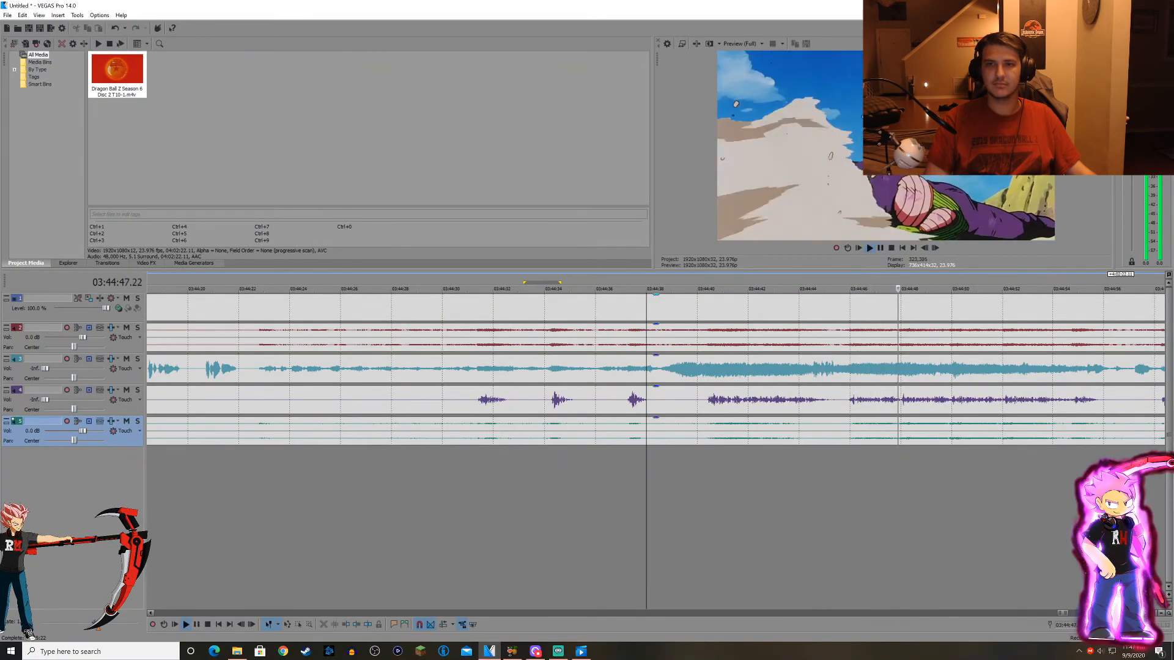
pyautogui.click(814, 401)
pyautogui.scroll(2, 813, 400)
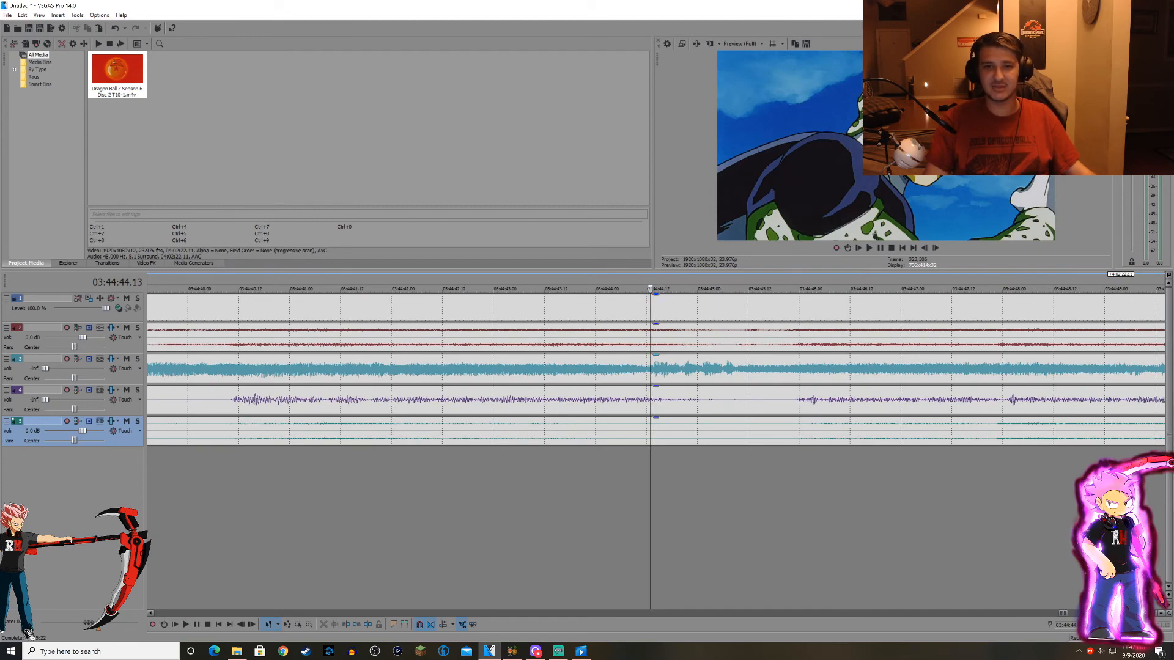
pyautogui.scroll(-3, 650, 367)
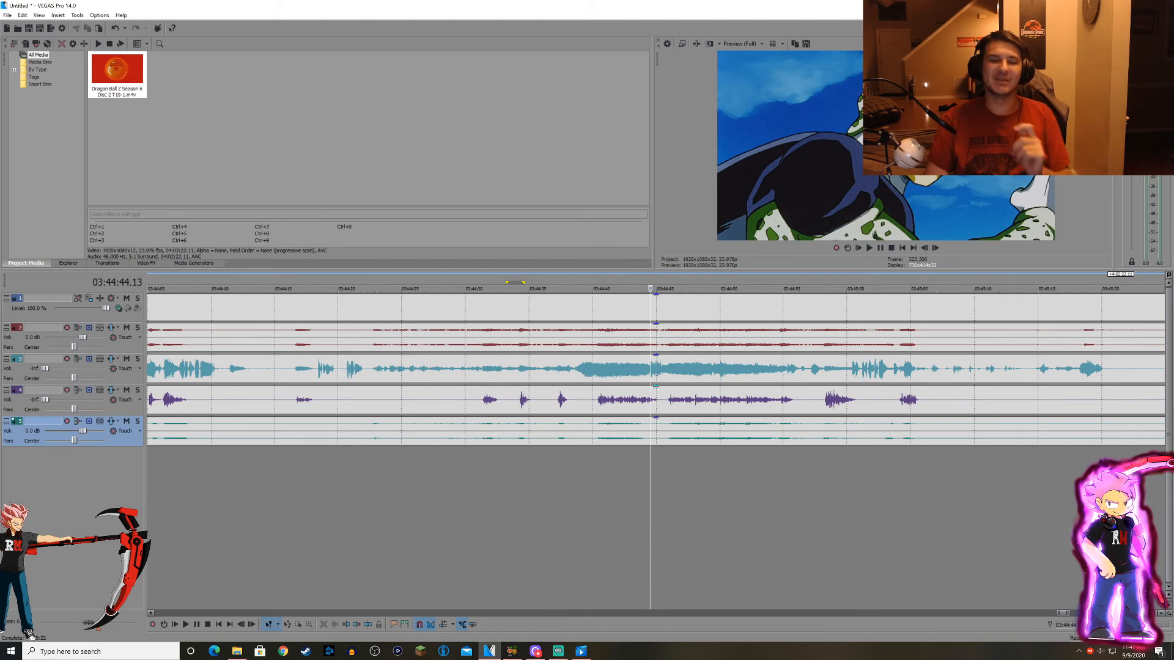
# Locate the earlier scene at about 03:42:15 and play it with tracks 2 and 5 audible, pausing at about 03:42:18.
pyautogui.scroll(-4, 650, 366)
pyautogui.click(445, 431)
pyautogui.scroll(2, 445, 431)
pyautogui.click(567, 431)
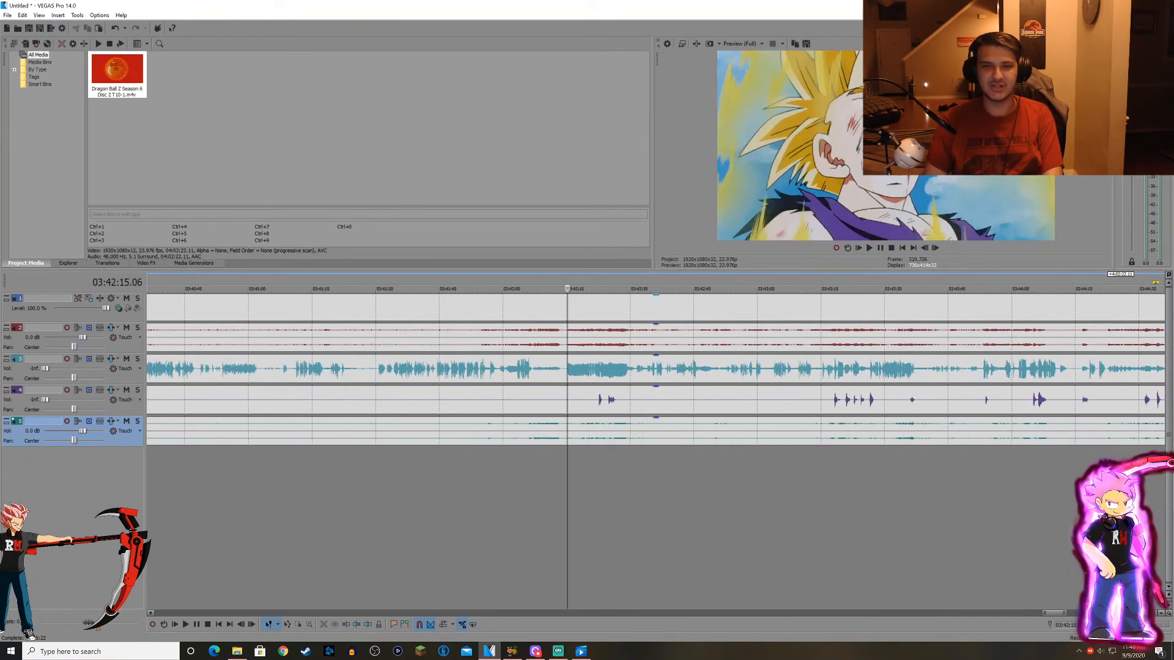
pyautogui.press('space')
pyautogui.scroll(2, 567, 398)
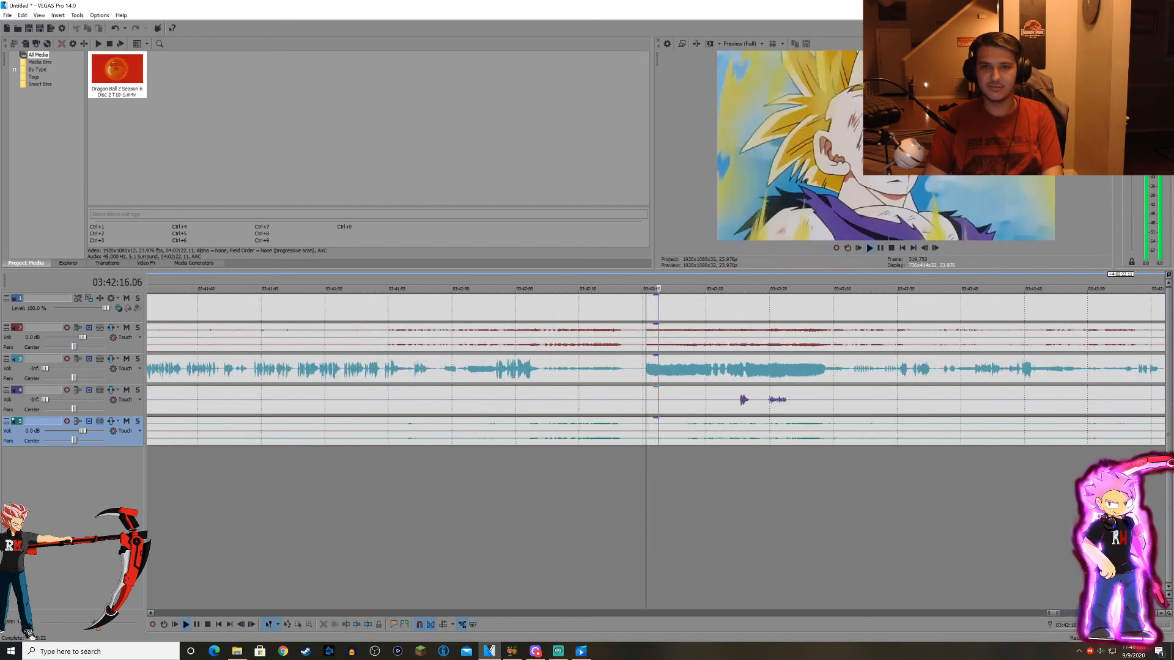
pyautogui.press('space')
# Raise audio track 3 to 0.0 dB and lower tracks 2 and 5 to -Inf.
pyautogui.moveTo(45, 369); pyautogui.dragTo(64, 368)
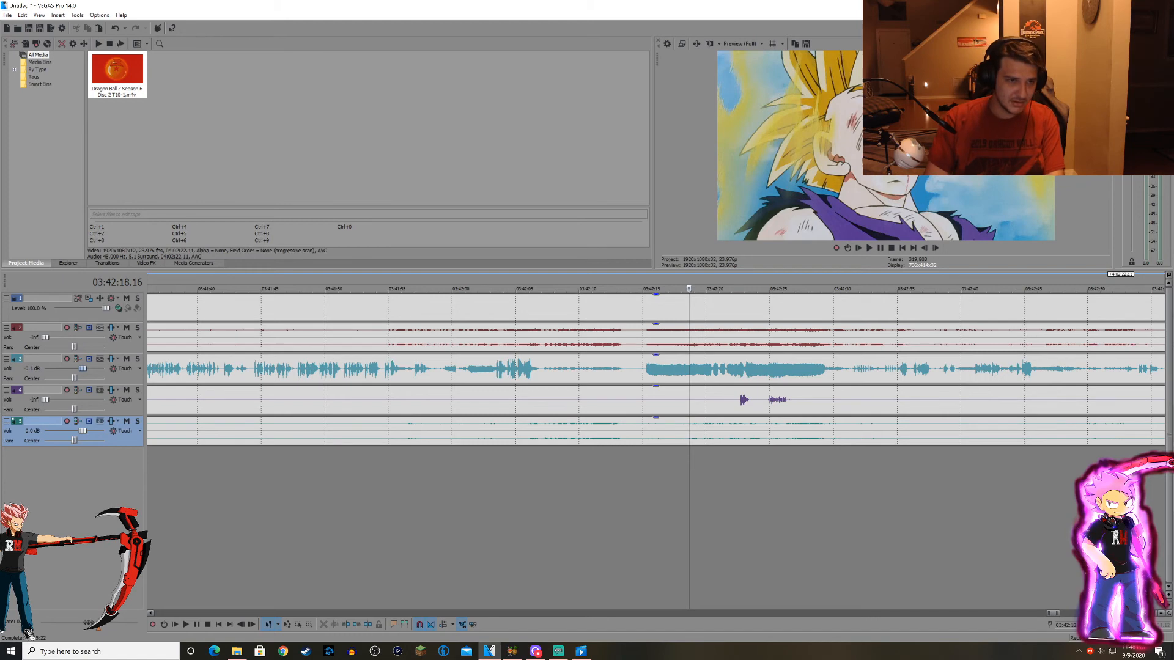
pyautogui.moveTo(82, 430); pyautogui.dragTo(78, 430)
pyautogui.scroll(-2, 655, 370)
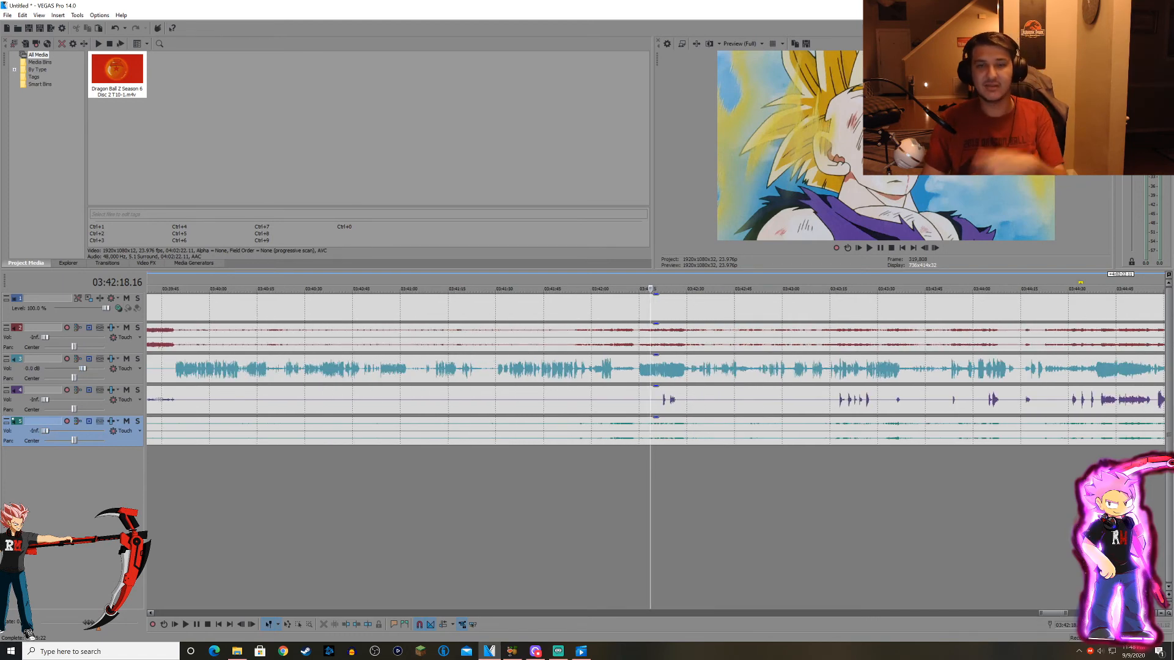
# Play the scene from about 03:42:16 with only audio track 3 audible and pause at about 03:42:42.
pyautogui.scroll(3, 650, 369)
pyautogui.click(605, 431)
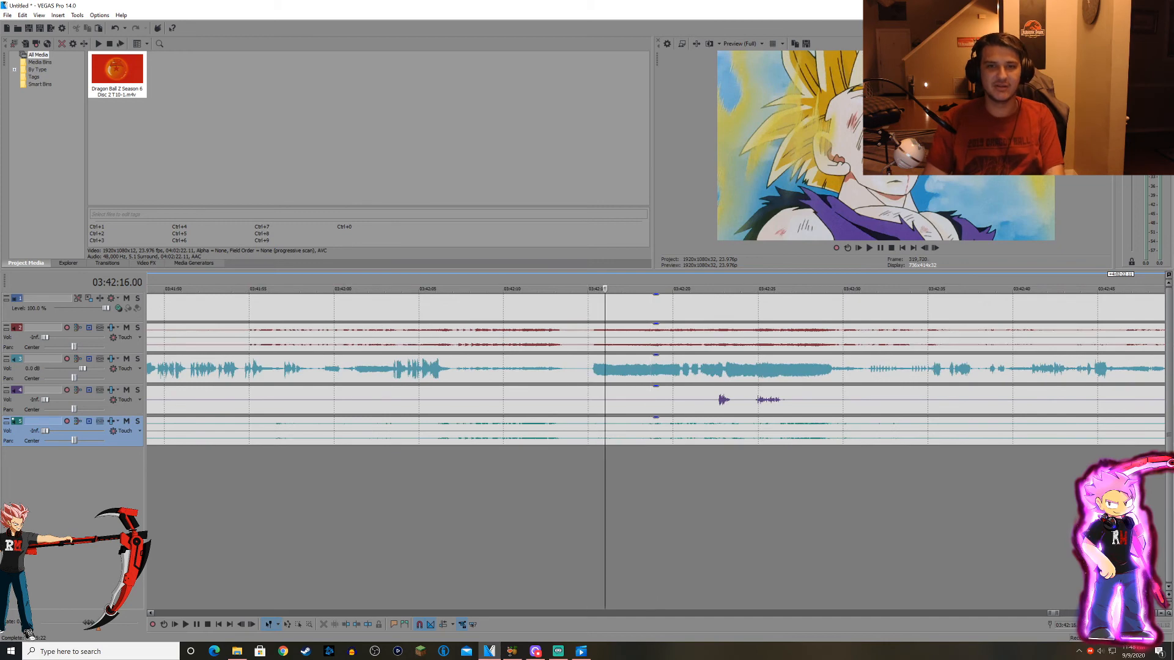
pyautogui.press('space')
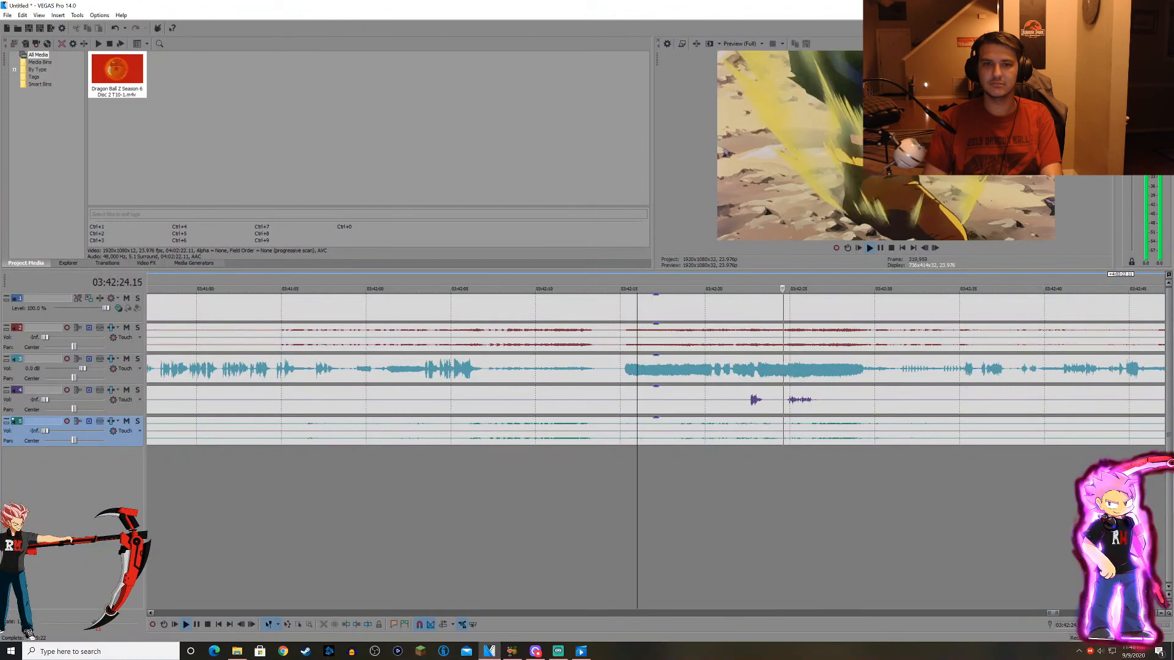
pyautogui.scroll(-1, 655, 370)
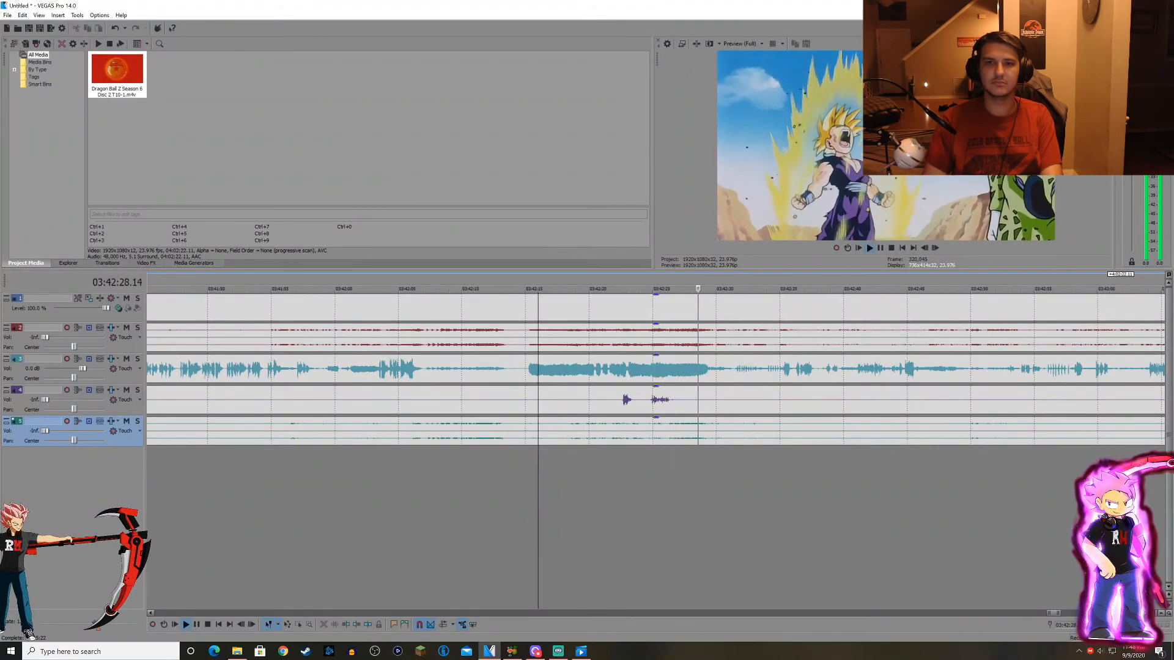
pyautogui.scroll(3, 655, 370)
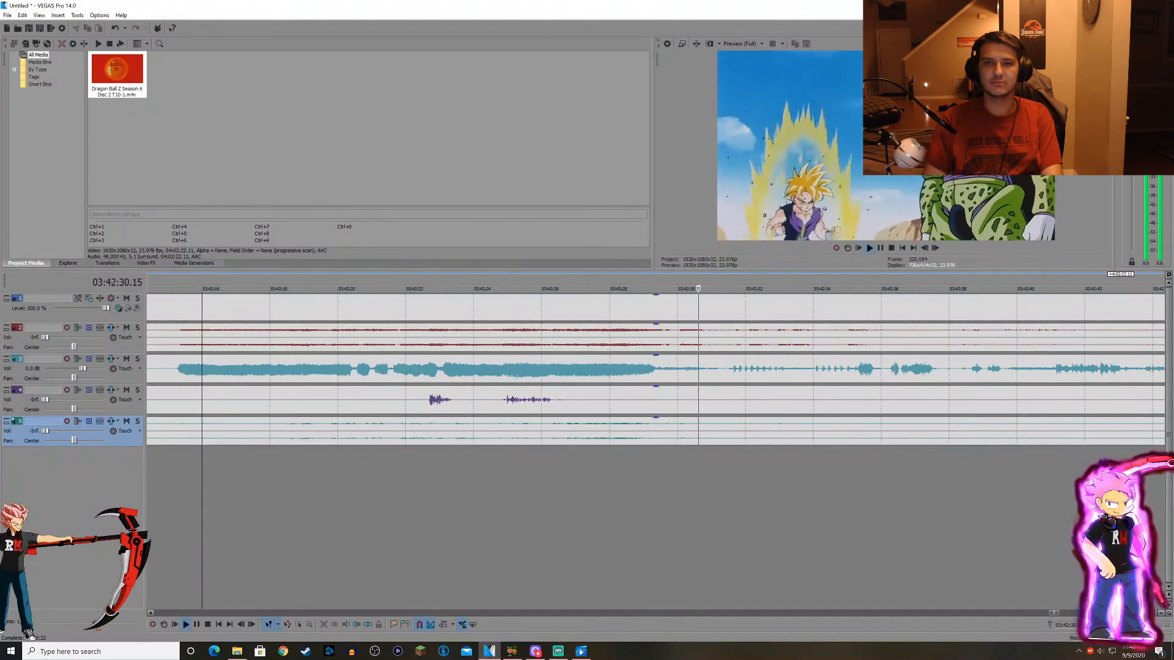
pyautogui.scroll(-1, 655, 369)
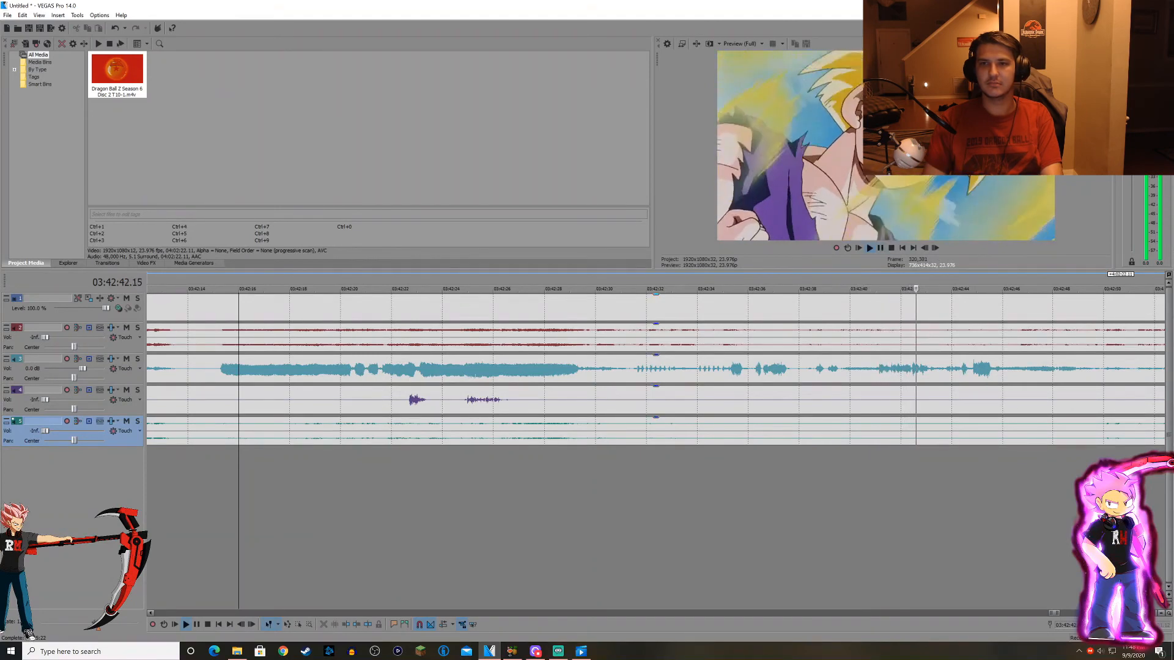
pyautogui.click(880, 248)
# Search back through the timeline from about 03:35:03 to 00:36:12 for another scene to sample.
pyautogui.scroll(-6, 656, 451)
pyautogui.scroll(-3, 656, 451)
pyautogui.click(406, 451)
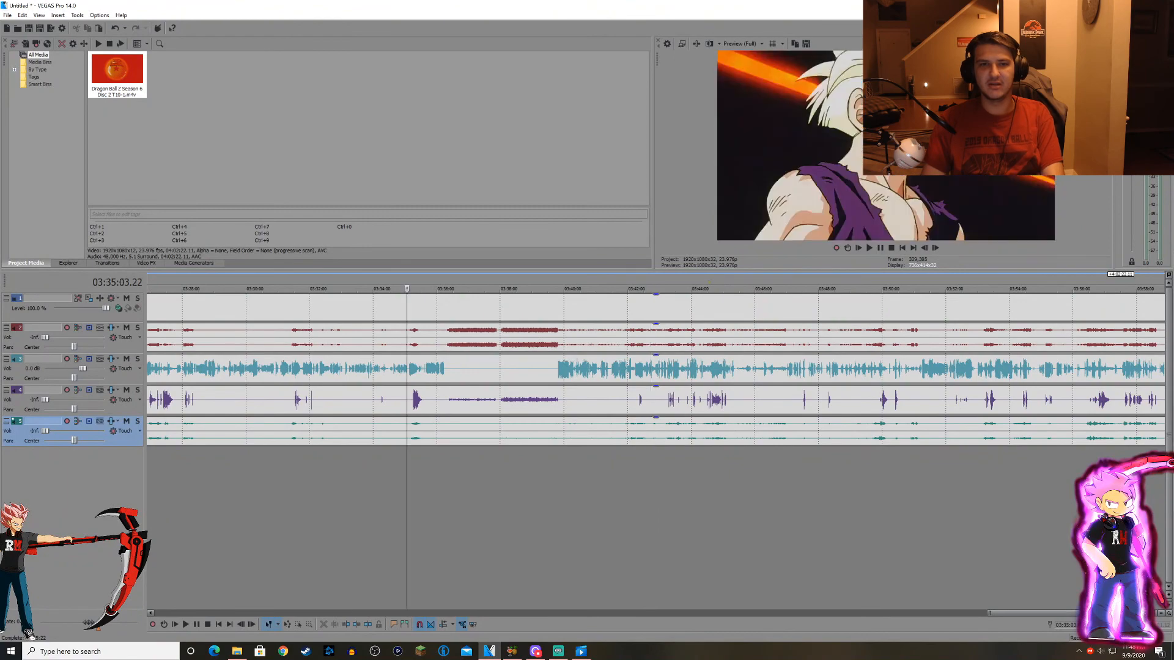
pyautogui.scroll(5, 406, 451)
pyautogui.click(604, 451)
pyautogui.scroll(-4, 604, 451)
pyautogui.scroll(-2, 604, 451)
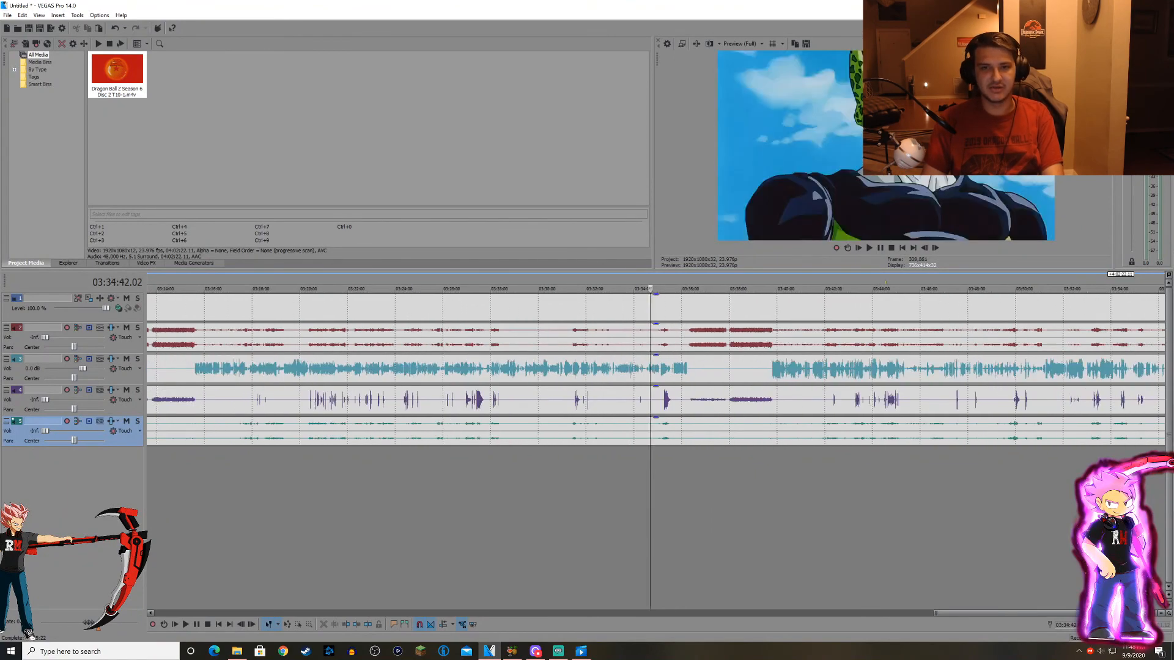
pyautogui.click(497, 452)
pyautogui.click(474, 451)
pyautogui.scroll(-2, 474, 451)
pyautogui.click(465, 452)
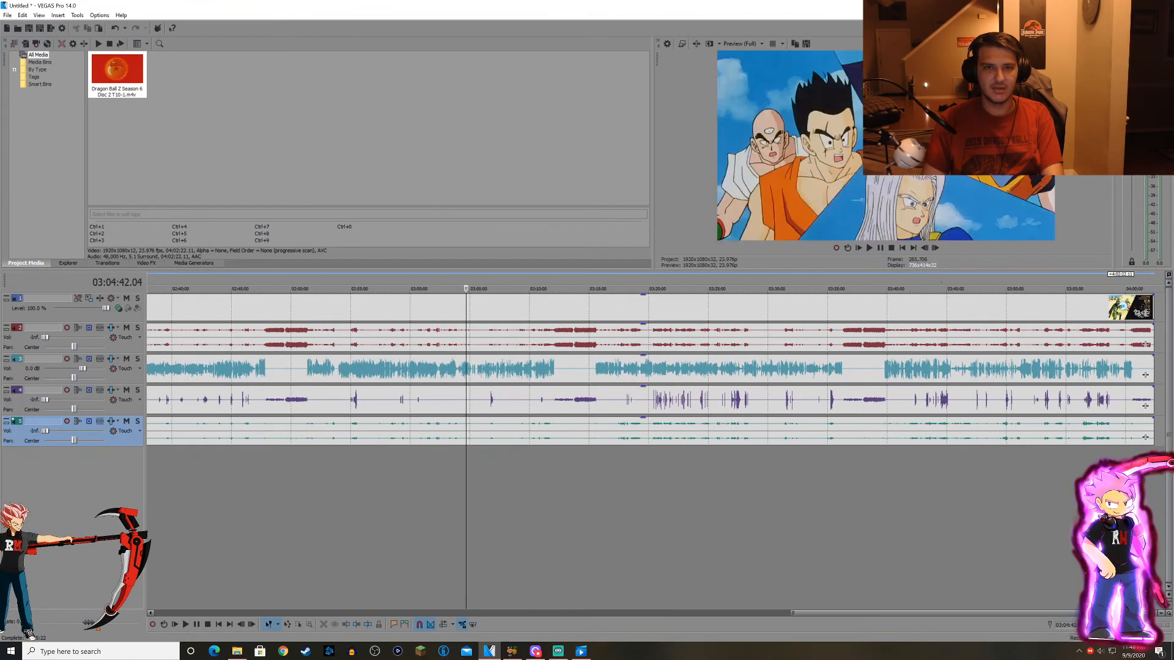
pyautogui.scroll(-5, 466, 451)
pyautogui.click(298, 451)
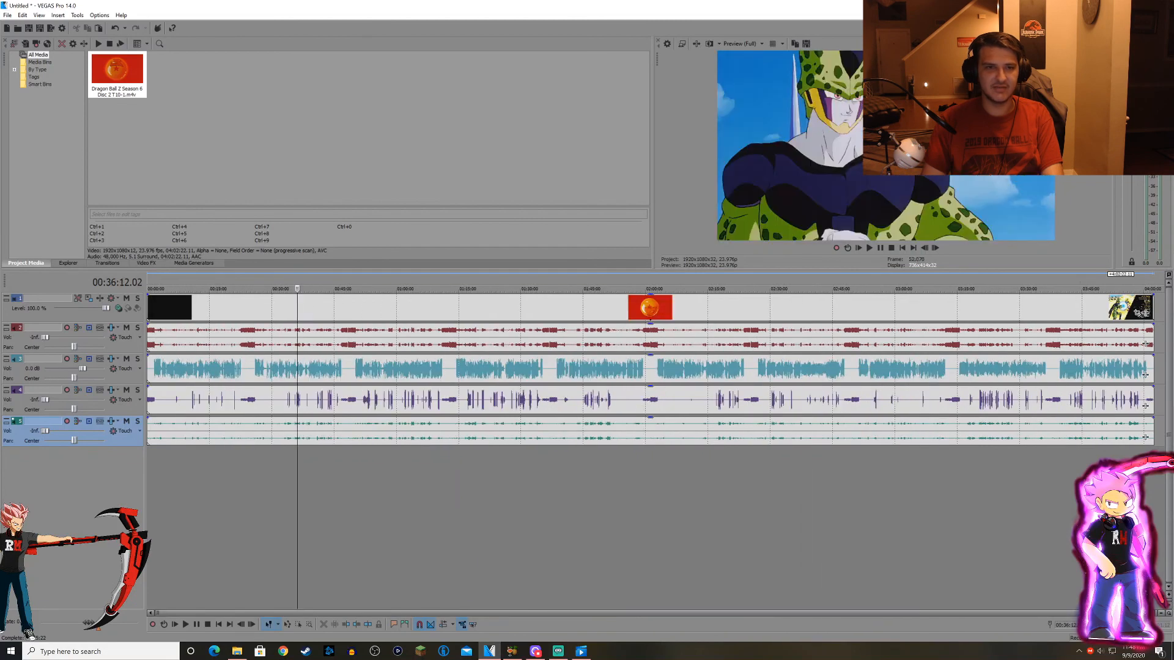
# Examine the frames and audio waveforms of the scenes between about 00:41:33 and 00:45:40.
pyautogui.scroll(4, 297, 451)
pyautogui.click(703, 452)
pyautogui.scroll(3, 703, 452)
pyautogui.click(748, 451)
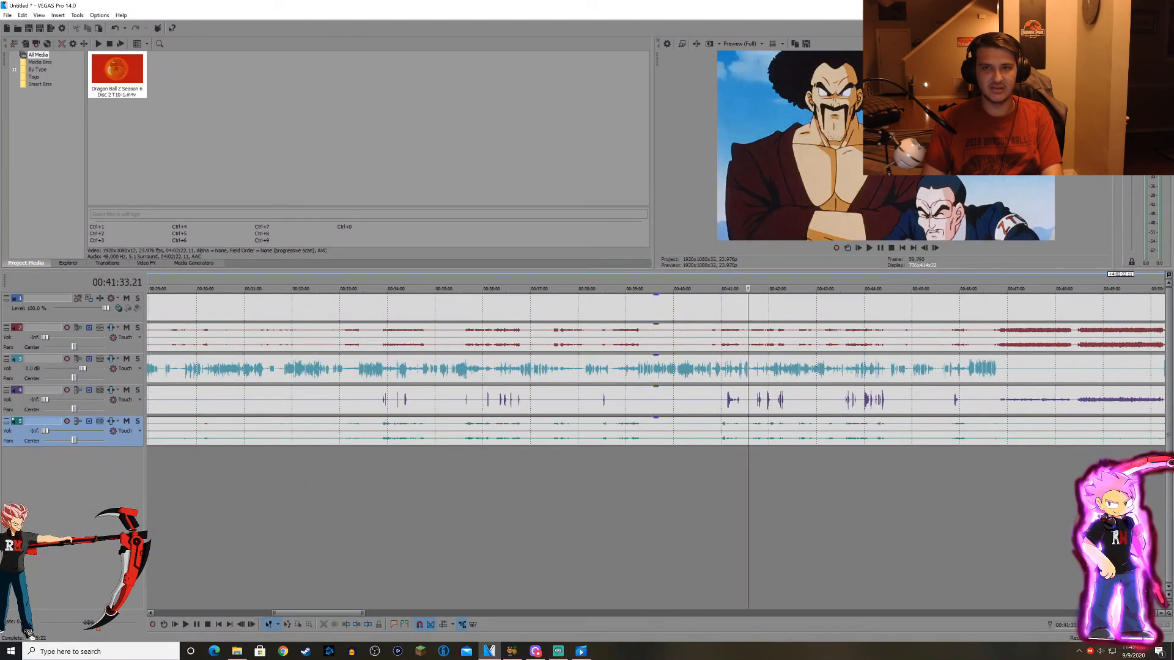
pyautogui.click(801, 451)
pyautogui.scroll(-2, 800, 452)
pyautogui.click(721, 451)
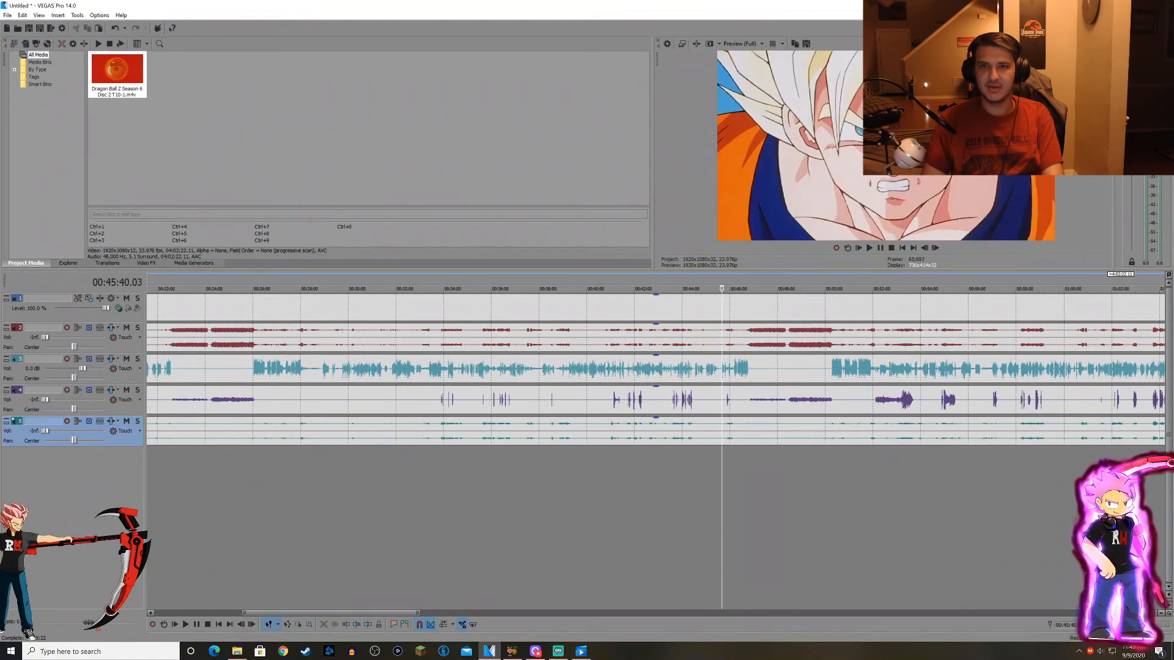
pyautogui.click(741, 452)
pyautogui.click(705, 451)
pyautogui.scroll(2, 705, 451)
pyautogui.scroll(-2, 704, 451)
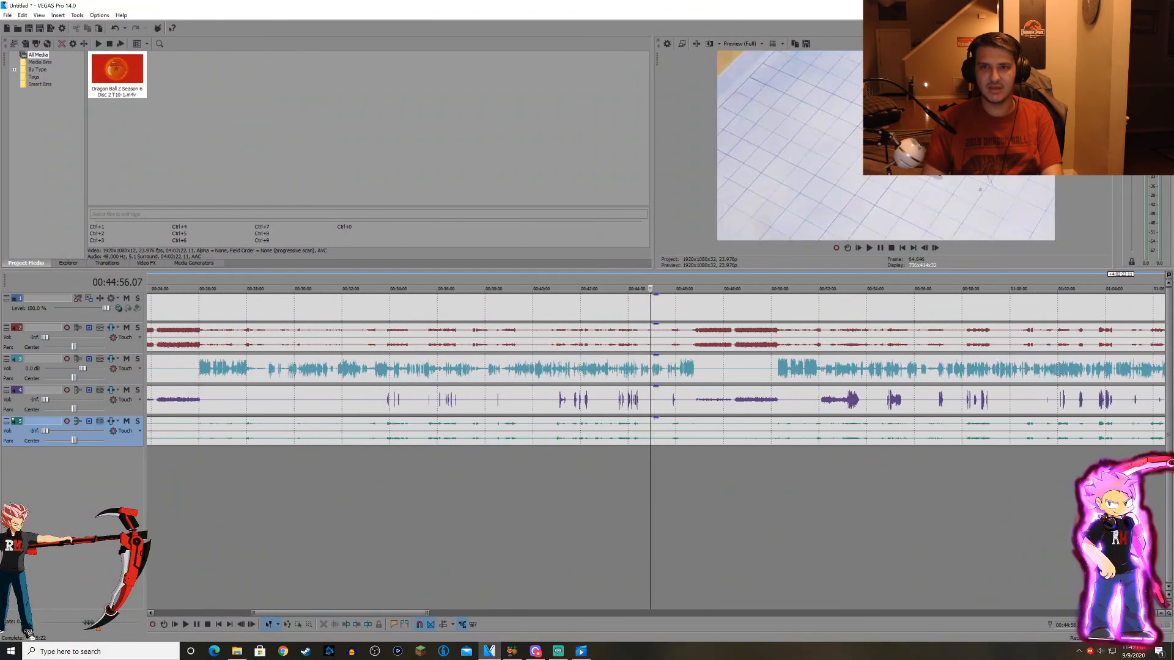
# Locate the scene at about 00:52:48, just after the episode break, and place the playhead there.
pyautogui.click(808, 452)
pyautogui.scroll(2, 808, 452)
pyautogui.click(764, 451)
pyautogui.click(720, 451)
pyautogui.click(747, 451)
pyautogui.click(784, 451)
pyautogui.click(731, 452)
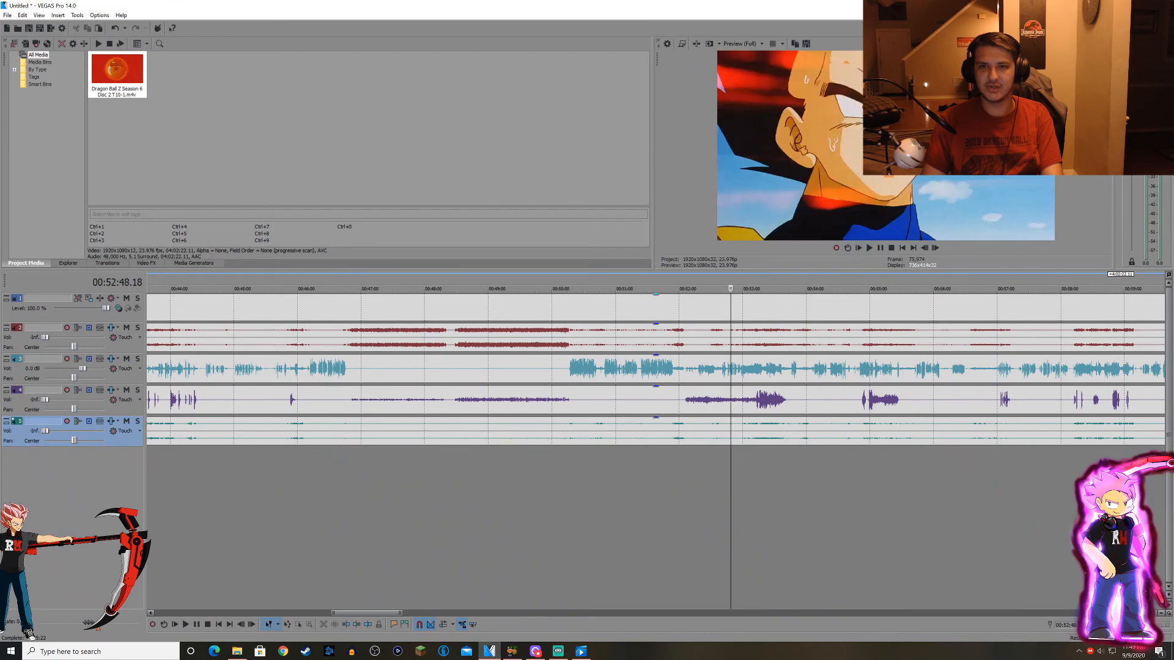
# Play the scene from about 00:52:48 with only audio track 3 audible, pause at about 00:52:55 and show the whole timeline.
pyautogui.click(869, 248)
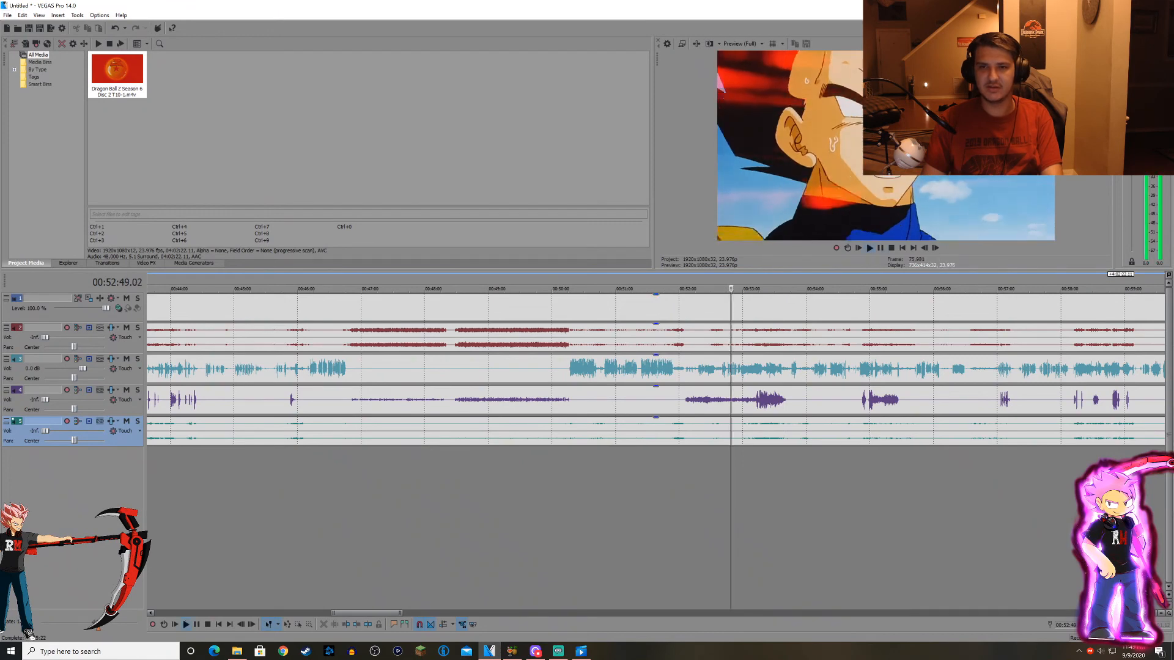
pyautogui.scroll(3, 655, 369)
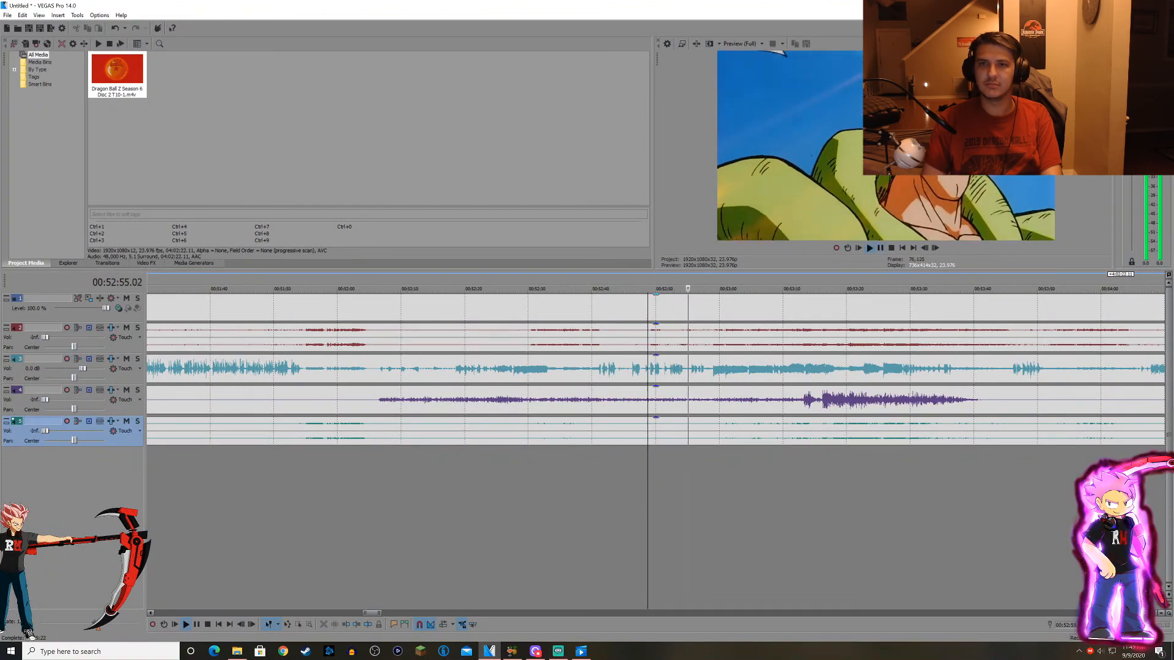
pyautogui.press('Return')
pyautogui.scroll(-3, 656, 369)
pyautogui.scroll(-3, 548, 370)
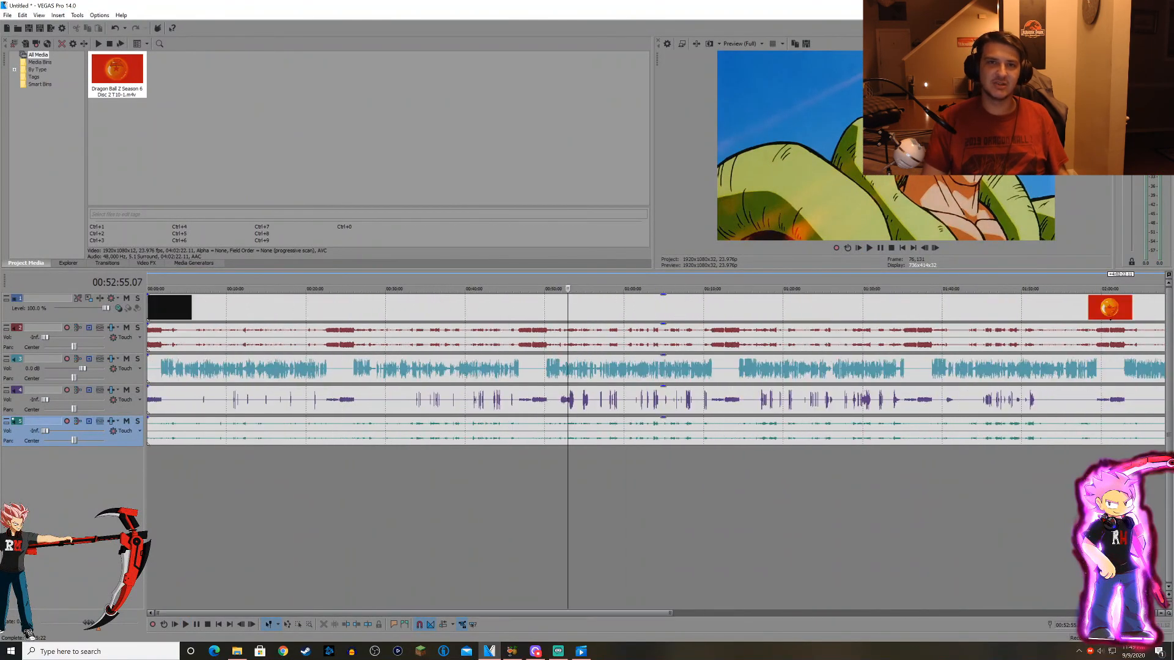
pyautogui.scroll(-2, 656, 369)
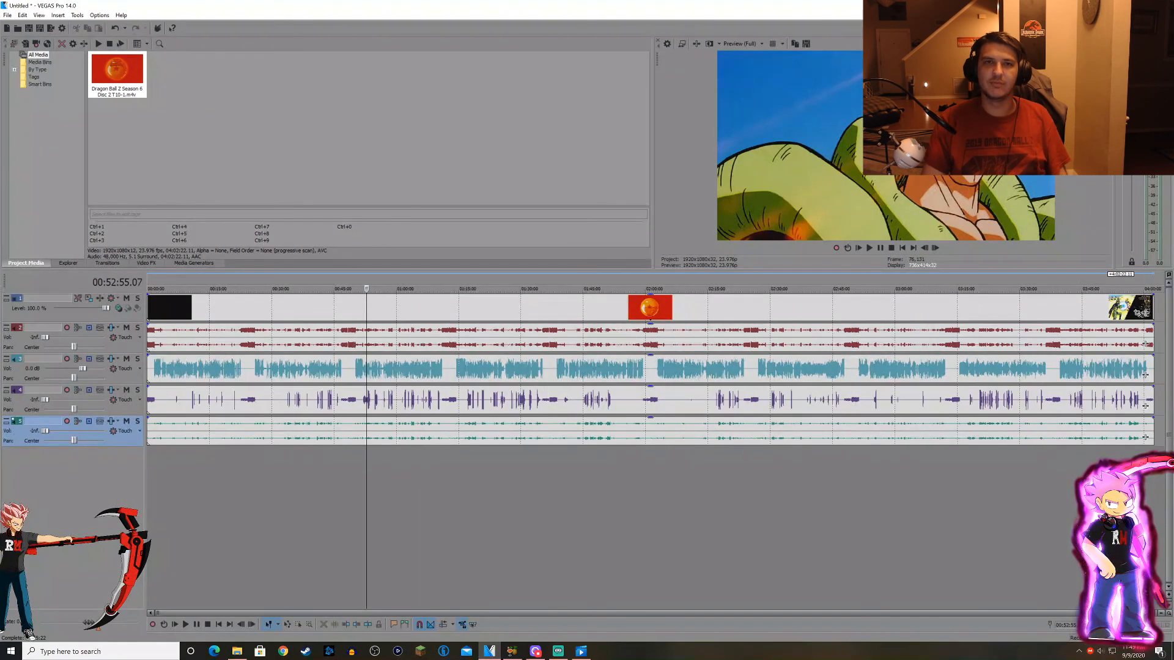